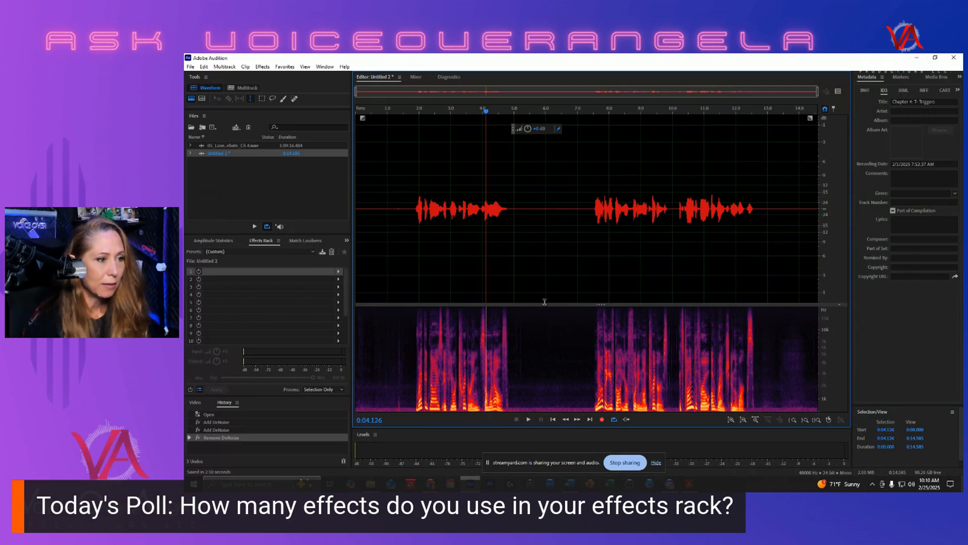
Activate the Marquee Selection tool and try boxing the low-frequency noise in the pause between the two phrases.
{"action": "scroll", "coordinate": [544, 304], "scroll_direction": "up", "scroll_amount": 3}
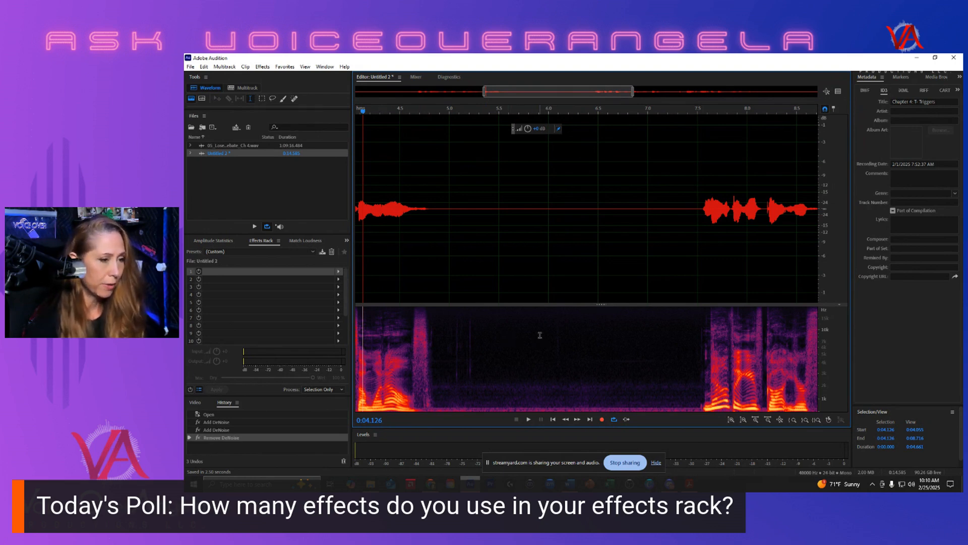
{"action": "key", "text": "e"}
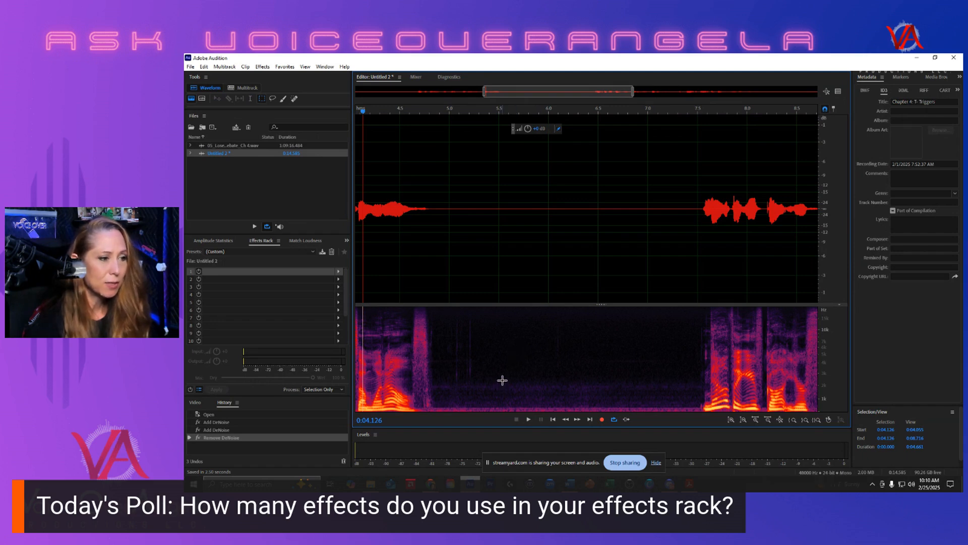
{"action": "left_click_drag", "start_coordinate": [502, 380], "coordinate": [603, 422]}
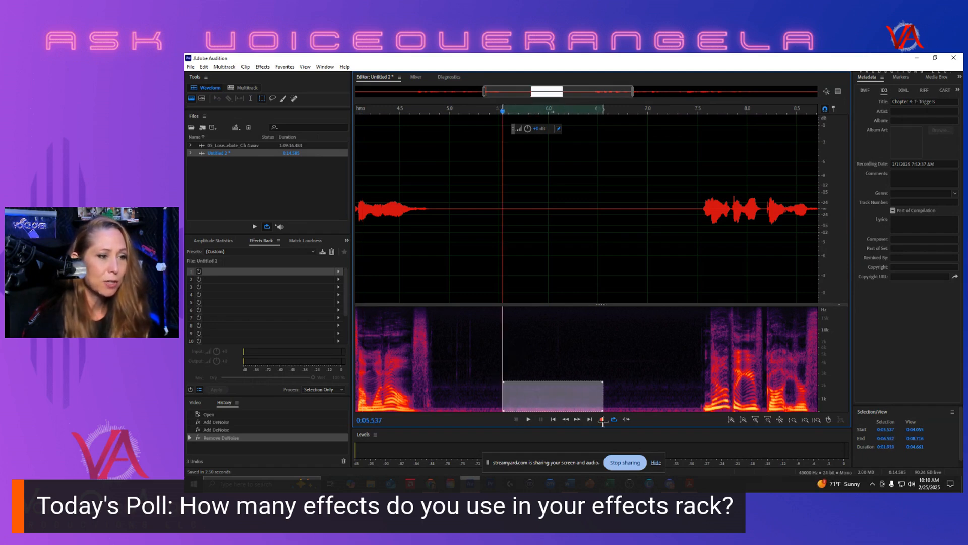
{"action": "left_click", "coordinate": [610, 361]}
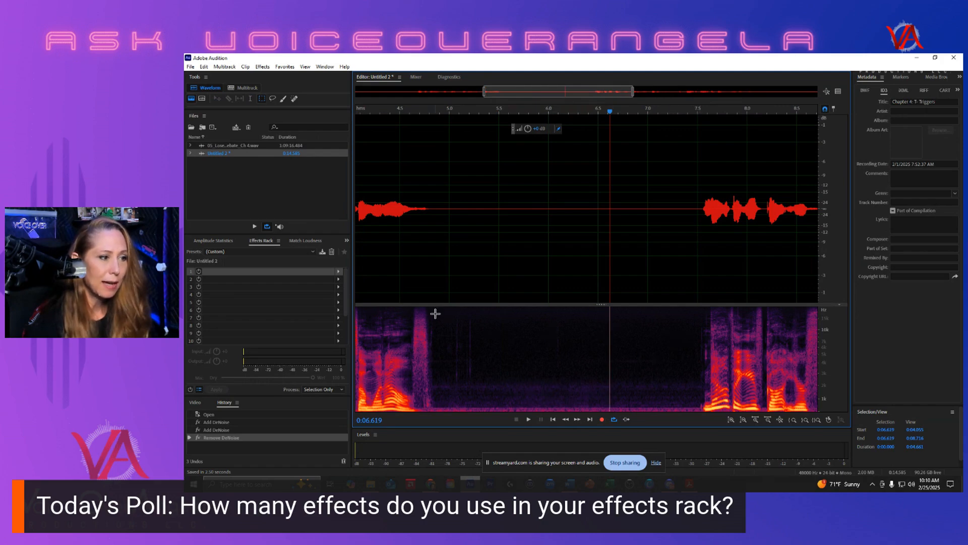
Try a narrow vertical marquee selection in the pause's spectral display at about 5.06 to 5.10 seconds and clear it.
{"action": "scroll", "coordinate": [458, 315], "scroll_direction": "up", "scroll_amount": 4}
{"action": "left_click_drag", "start_coordinate": [466, 309], "coordinate": [479, 392]}
{"action": "scroll", "coordinate": [491, 268], "scroll_direction": "down", "scroll_amount": 3}
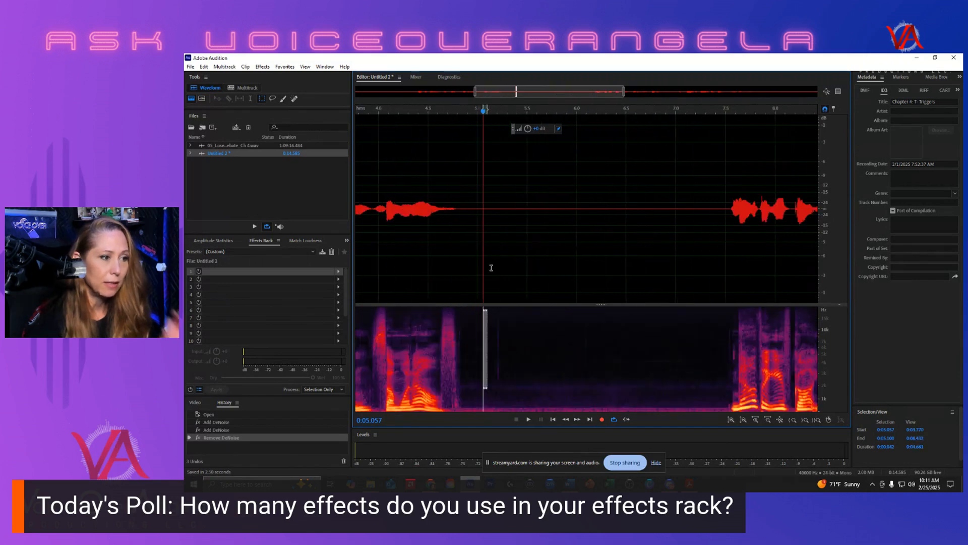
{"action": "left_click", "coordinate": [552, 334]}
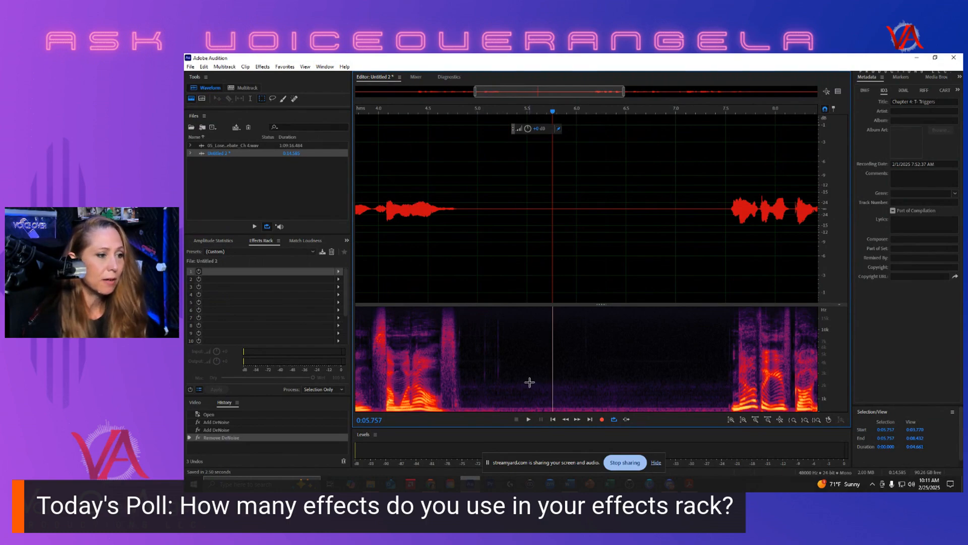
Select the lowest-frequency noise from about 5.3 to 6.8 seconds and capture it as a noise print in Noise Reduction (process).
{"action": "left_click_drag", "start_coordinate": [511, 406], "coordinate": [659, 425]}
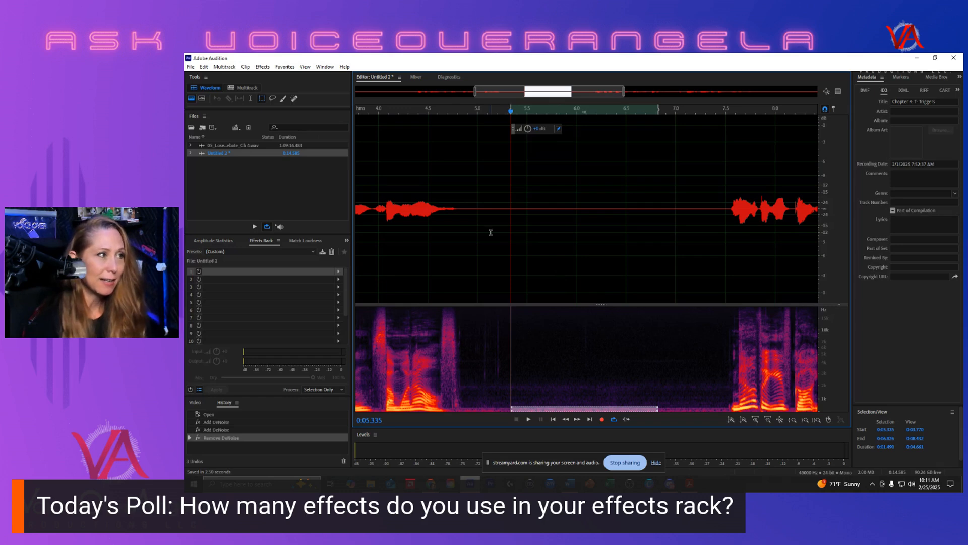
{"action": "left_click", "coordinate": [263, 67]}
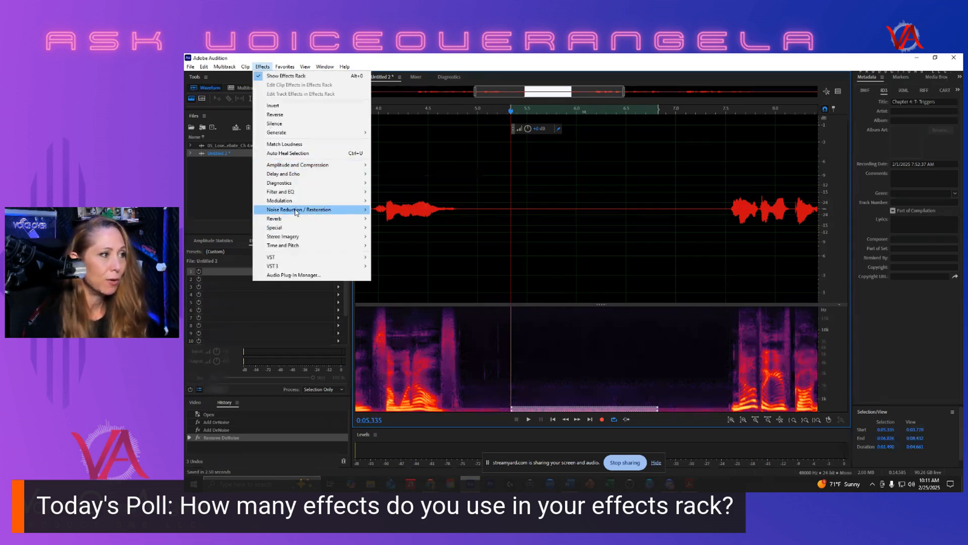
{"action": "mouse_move", "coordinate": [296, 212]}
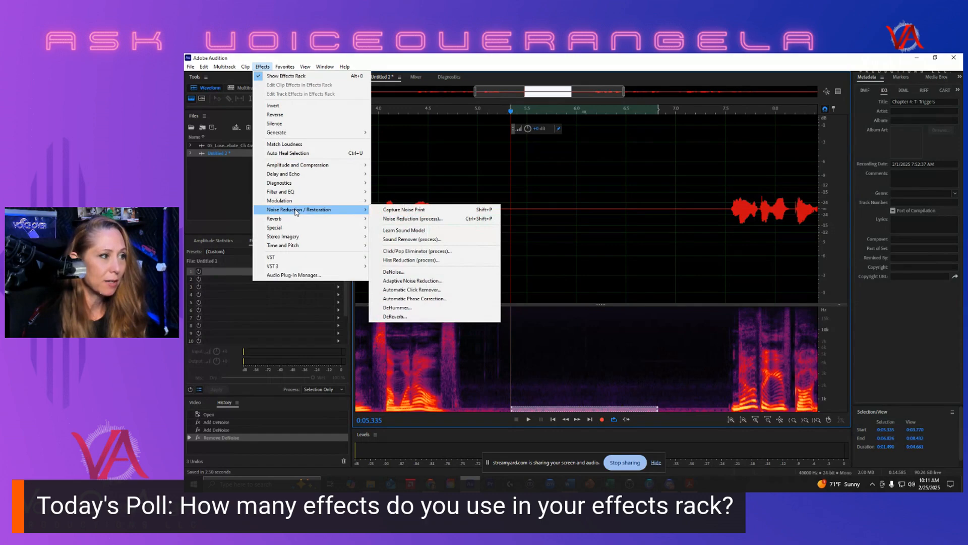
{"action": "left_click", "coordinate": [402, 220]}
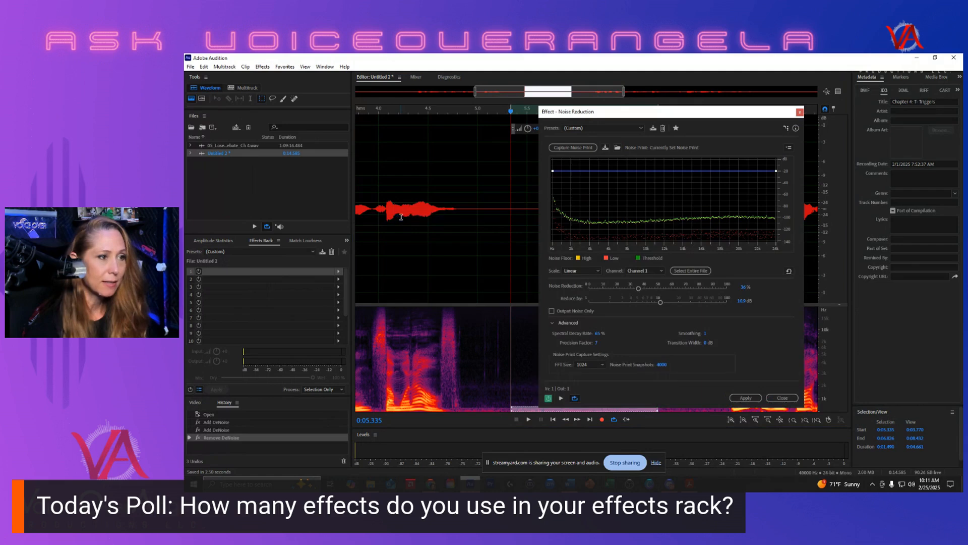
{"action": "left_click", "coordinate": [563, 148]}
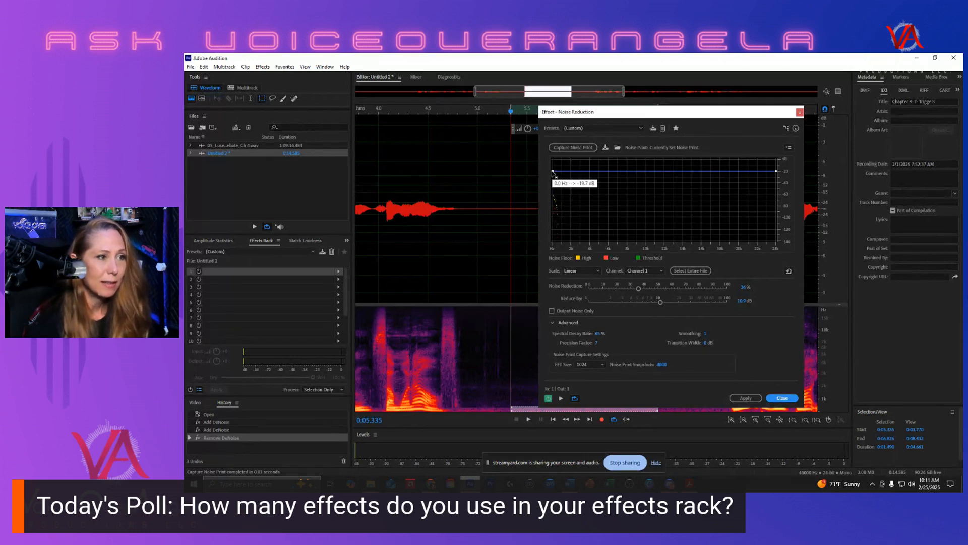
Try lowering both ends of the noise reduction curve to about -60 dB, restoring each to about -20 dB.
{"action": "left_click_drag", "start_coordinate": [553, 173], "coordinate": [553, 195]}
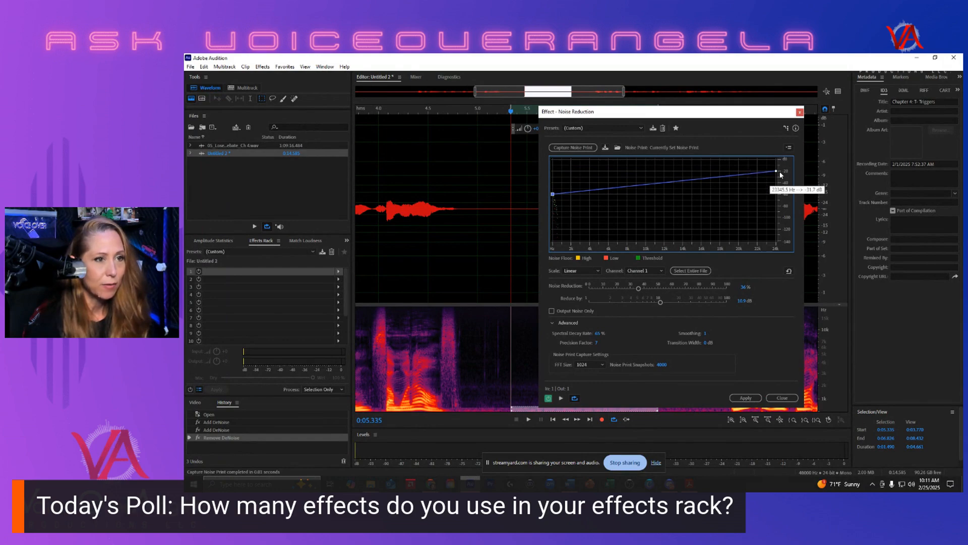
{"action": "left_click_drag", "start_coordinate": [777, 171], "coordinate": [779, 198]}
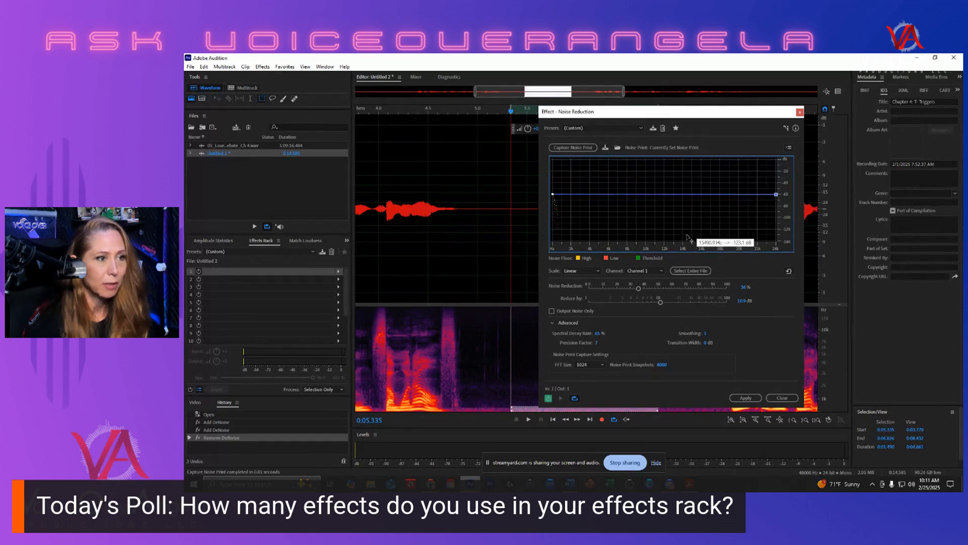
{"action": "left_click", "coordinate": [553, 195]}
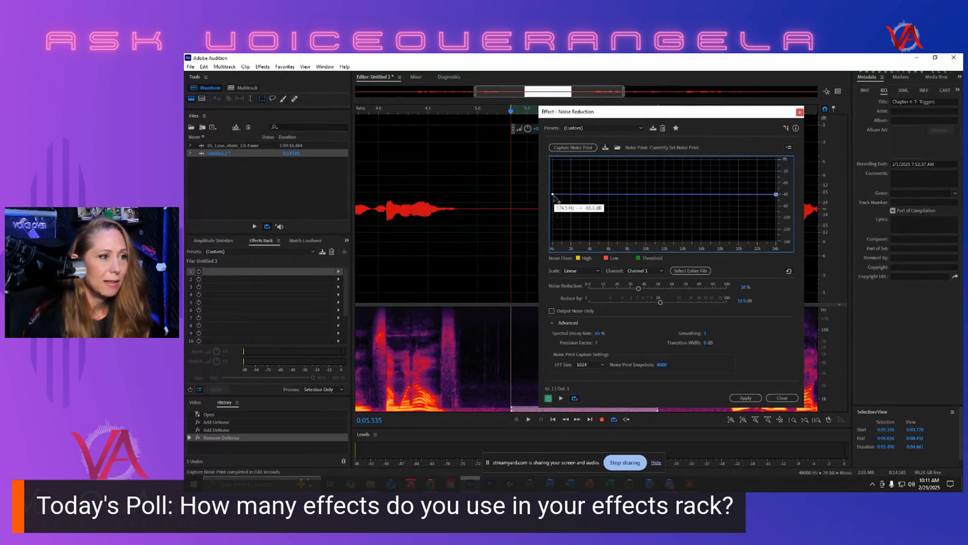
{"action": "left_click_drag", "start_coordinate": [552, 180], "coordinate": [553, 170]}
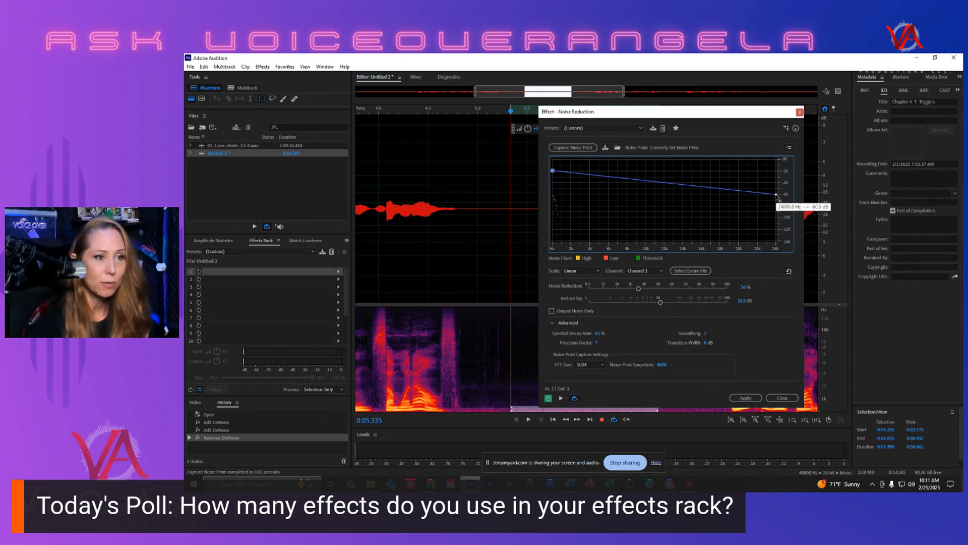
{"action": "left_click_drag", "start_coordinate": [778, 197], "coordinate": [778, 173]}
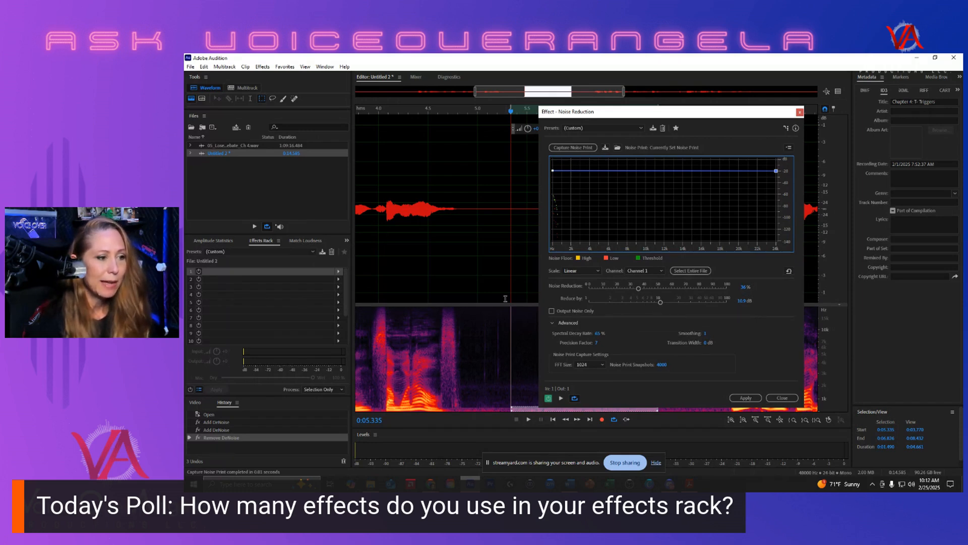
Try the noise reduction on only the selected low-frequency noise and revert it in the history.
{"action": "left_click_drag", "start_coordinate": [624, 115], "coordinate": [780, 117]}
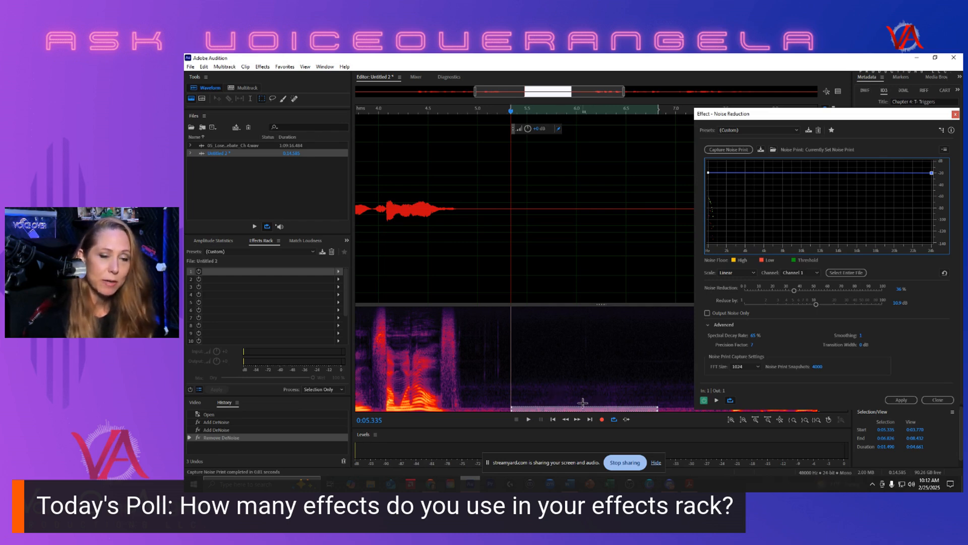
{"action": "left_click", "coordinate": [902, 399]}
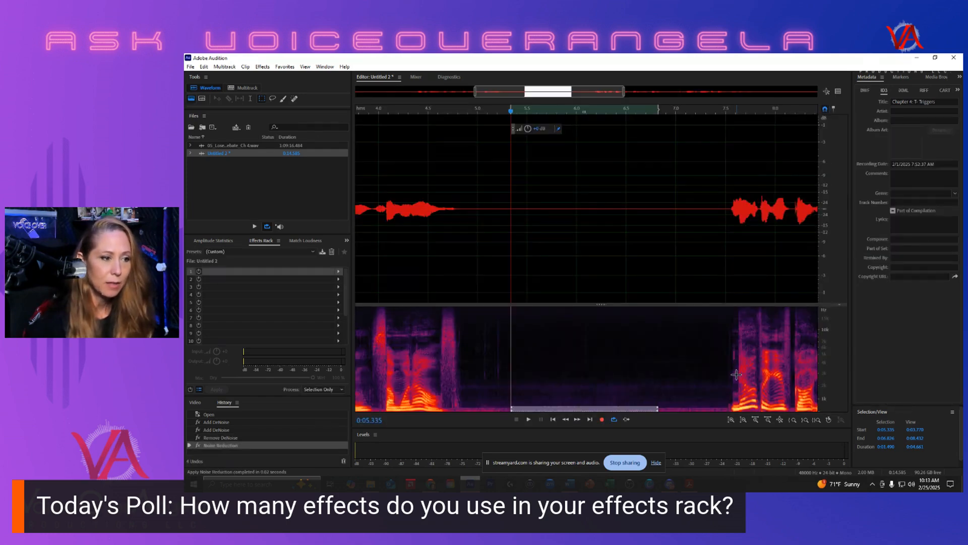
{"action": "left_click", "coordinate": [623, 335]}
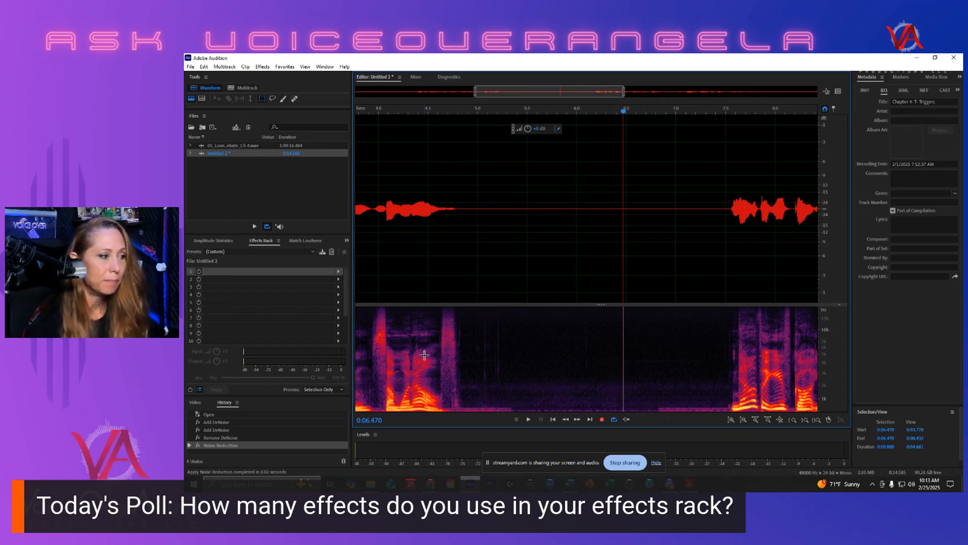
{"action": "left_click", "coordinate": [228, 438]}
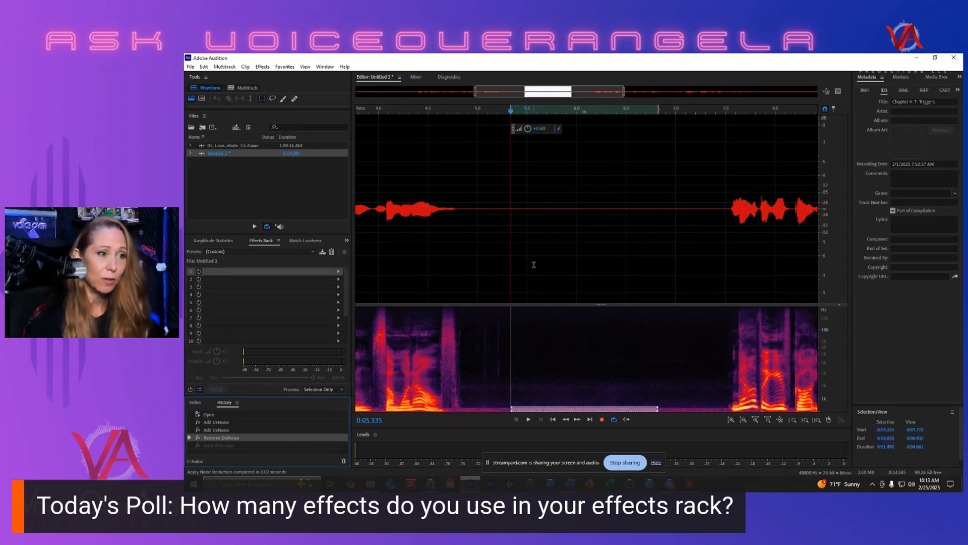
Apply Noise Reduction (process) with the captured noise print to the entire file and clear the selection.
{"action": "scroll", "coordinate": [534, 263], "scroll_direction": "down", "scroll_amount": 2}
{"action": "scroll", "coordinate": [534, 263], "scroll_direction": "down", "scroll_amount": 1}
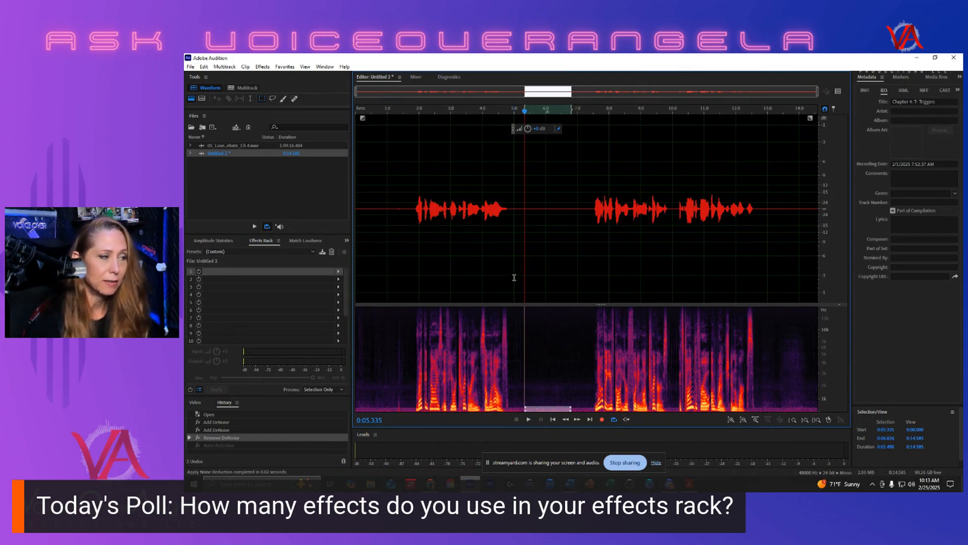
{"action": "left_click", "coordinate": [263, 67]}
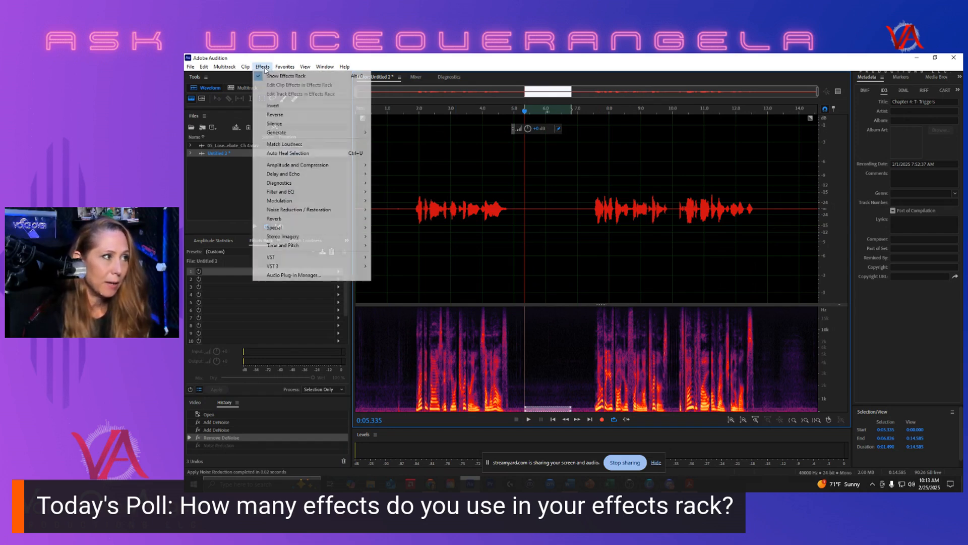
{"action": "mouse_move", "coordinate": [291, 212]}
{"action": "left_click", "coordinate": [403, 219]}
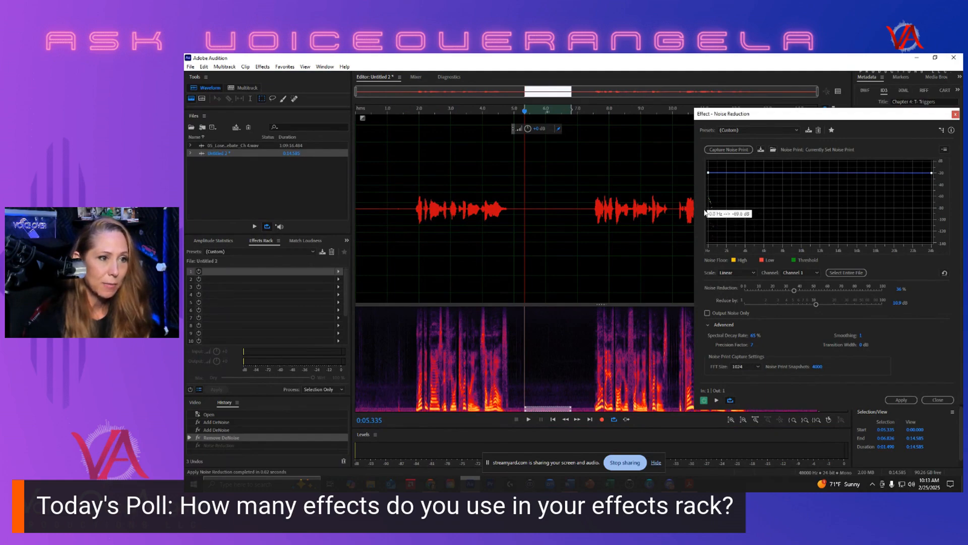
{"action": "left_click", "coordinate": [843, 273]}
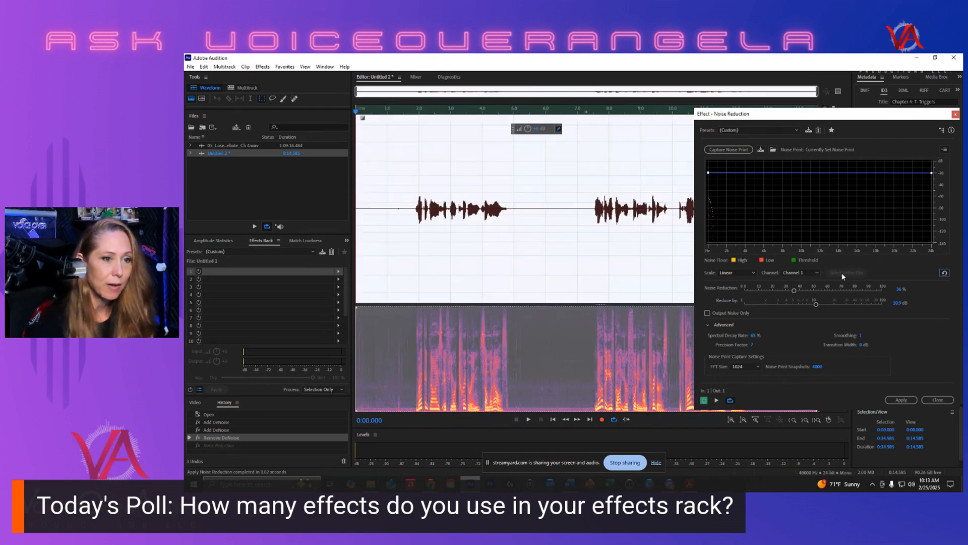
{"action": "left_click", "coordinate": [901, 399]}
{"action": "left_click", "coordinate": [545, 236]}
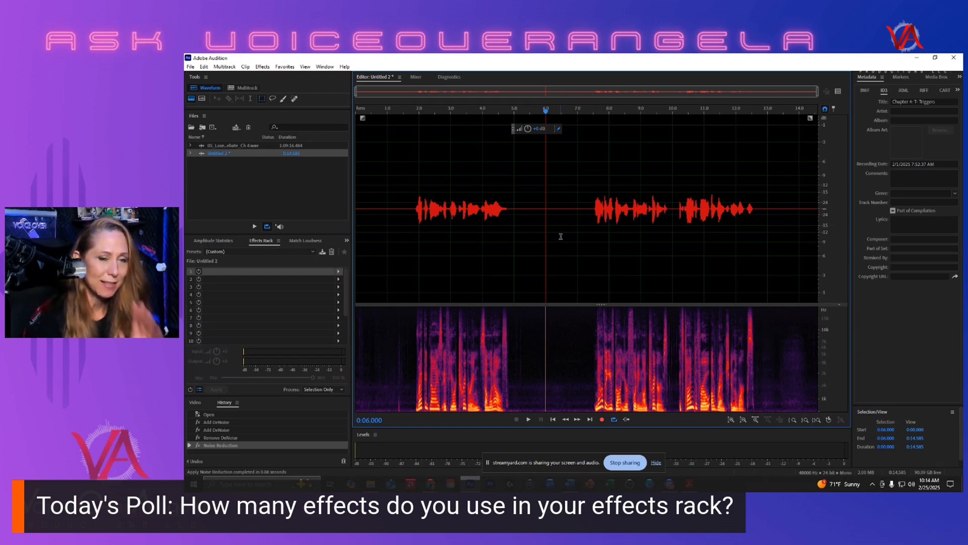
Add DeNoise to the first effects rack slot with the Light Noise Reduction preset and focus its processing on lower frequencies.
{"action": "left_click", "coordinate": [339, 272]}
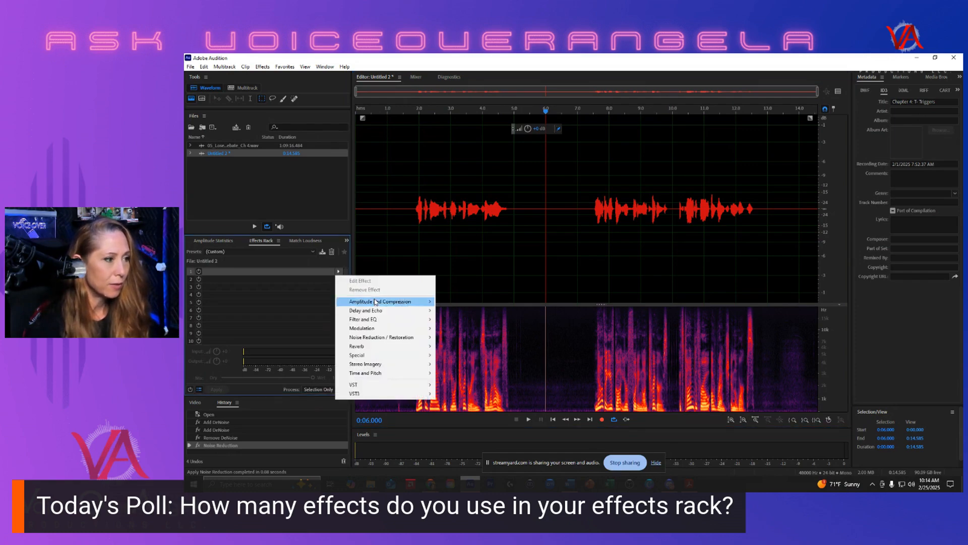
{"action": "mouse_move", "coordinate": [377, 338]}
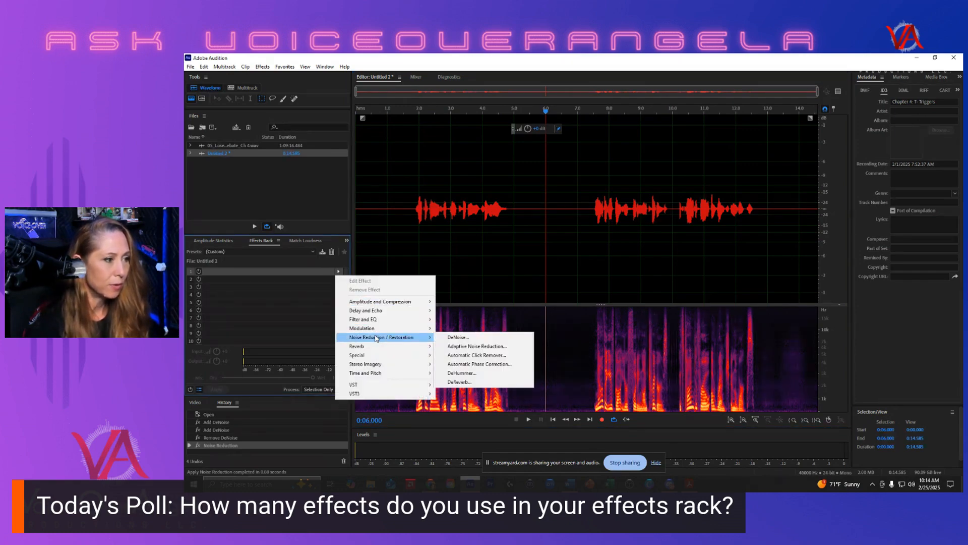
{"action": "left_click", "coordinate": [467, 339]}
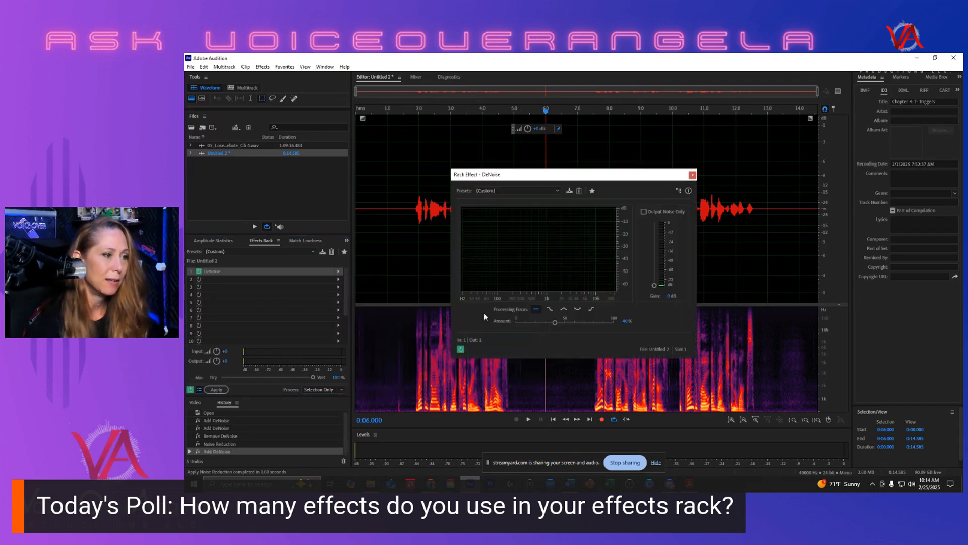
{"action": "left_click", "coordinate": [508, 190]}
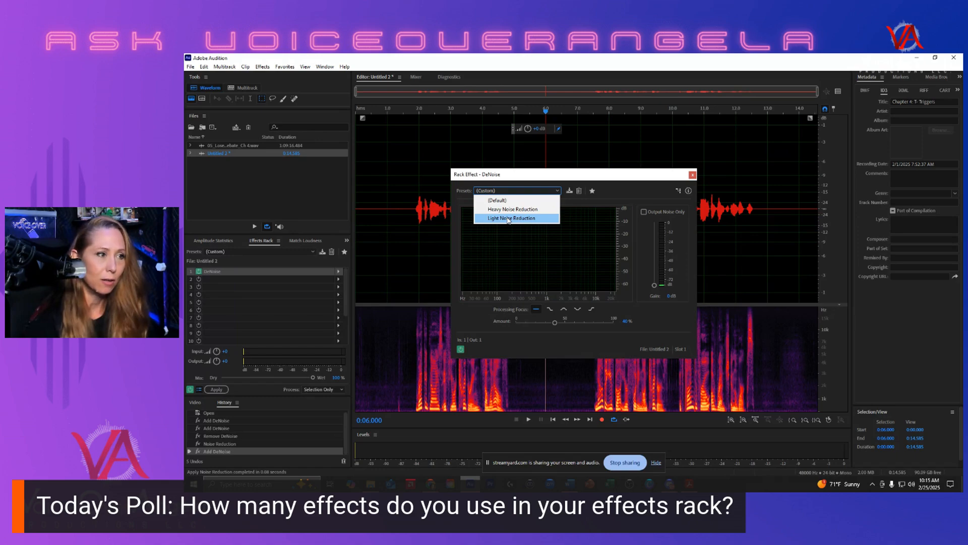
{"action": "left_click", "coordinate": [509, 218]}
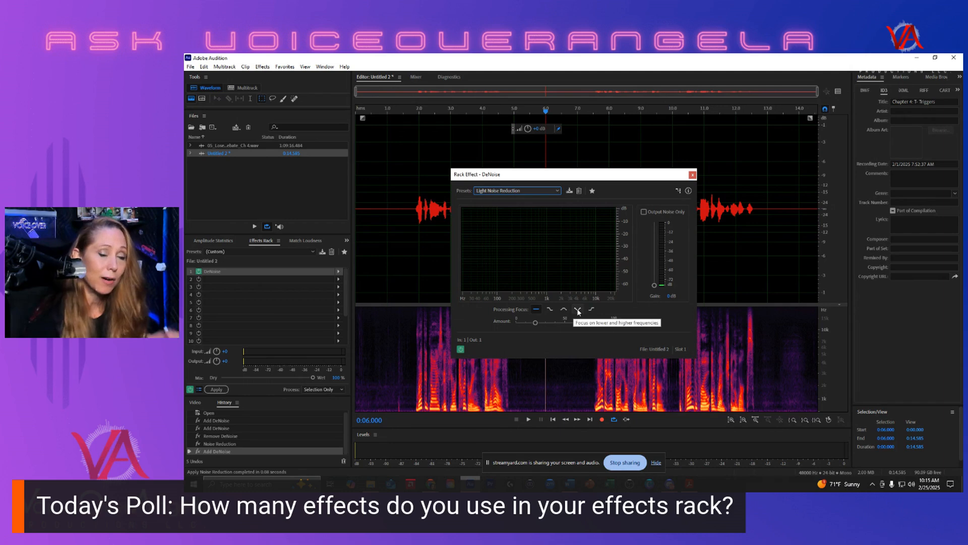
{"action": "left_click", "coordinate": [550, 310]}
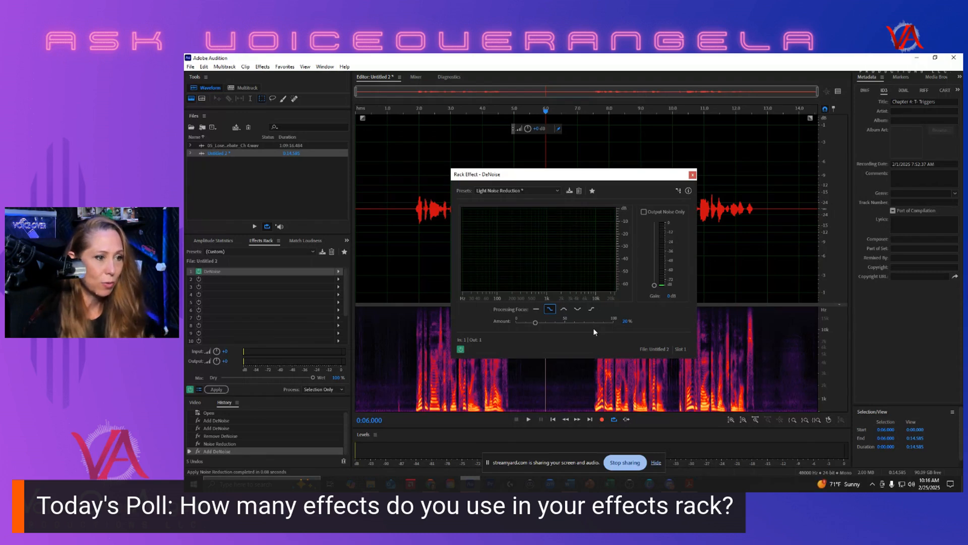
{"action": "left_click", "coordinate": [693, 175]}
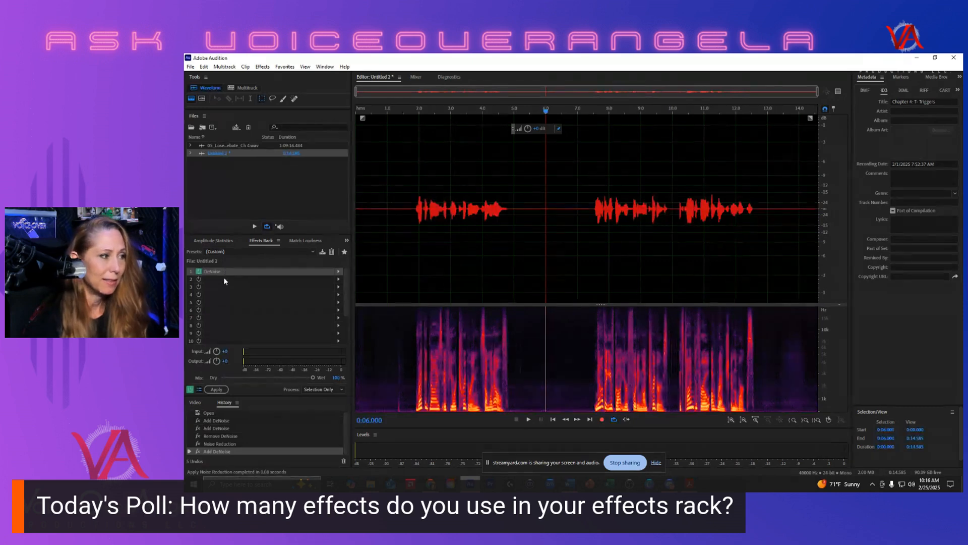
Add iZotope's RX 10 Mouth De-click to the second effects rack slot.
{"action": "left_click", "coordinate": [339, 278]}
{"action": "mouse_move", "coordinate": [378, 316]}
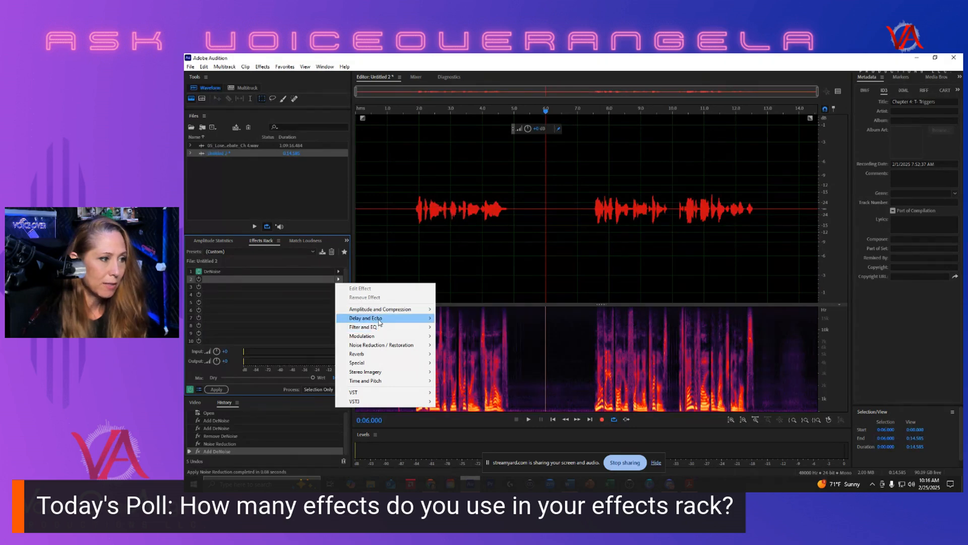
{"action": "mouse_move", "coordinate": [380, 346]}
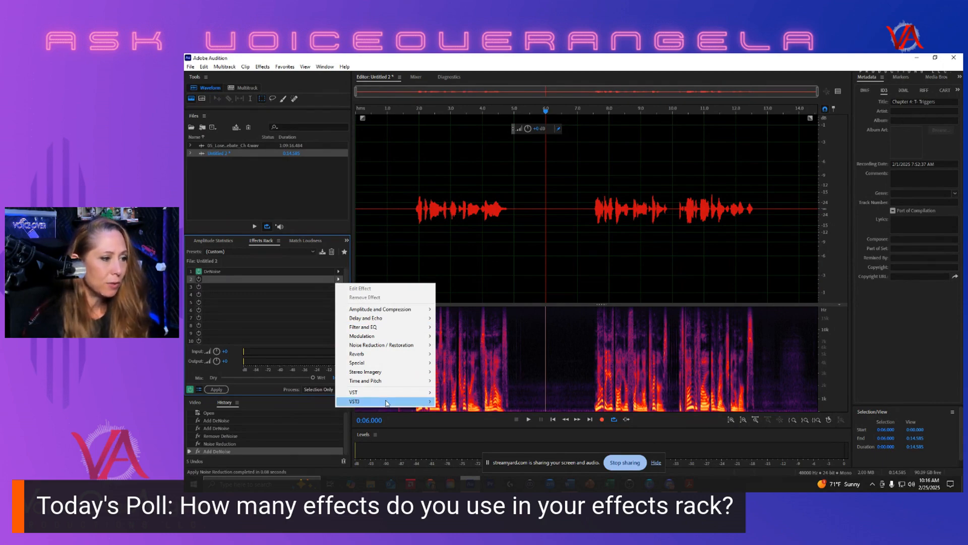
{"action": "mouse_move", "coordinate": [386, 403]}
{"action": "mouse_move", "coordinate": [460, 410]}
{"action": "mouse_move", "coordinate": [518, 412]}
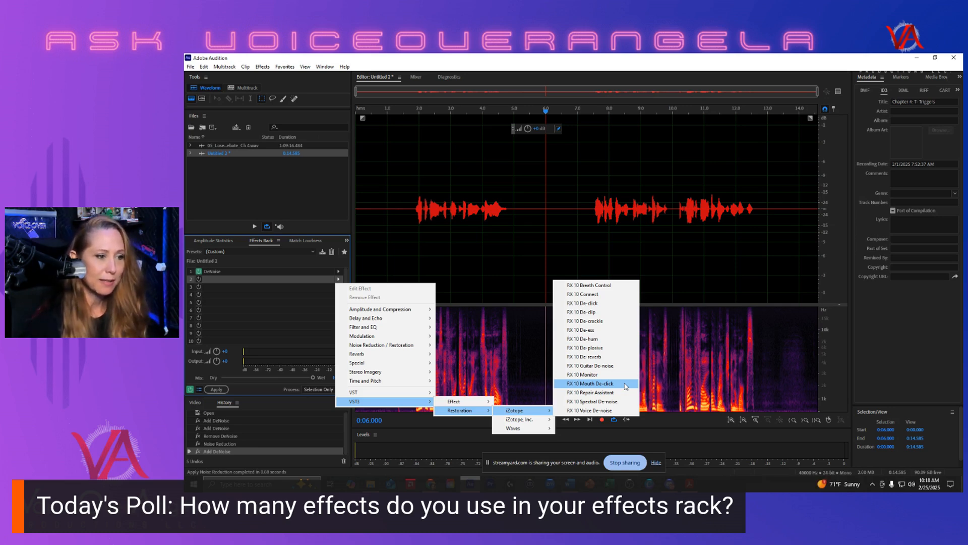
{"action": "left_click", "coordinate": [617, 384]}
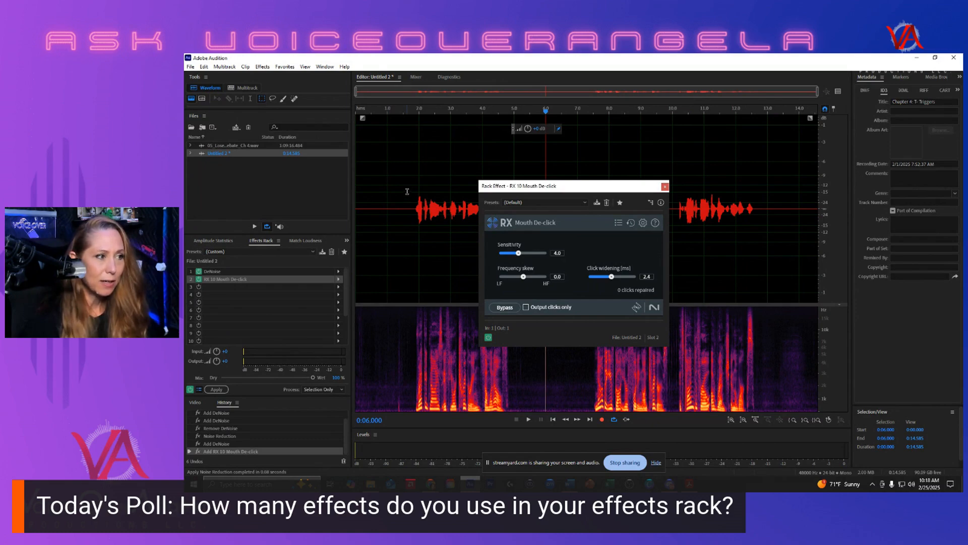
Try a Mouth De-click click widening of 3.0 ms, restore it to 2.4 ms, and close the effect settings.
{"action": "left_click_drag", "start_coordinate": [407, 195], "coordinate": [525, 212]}
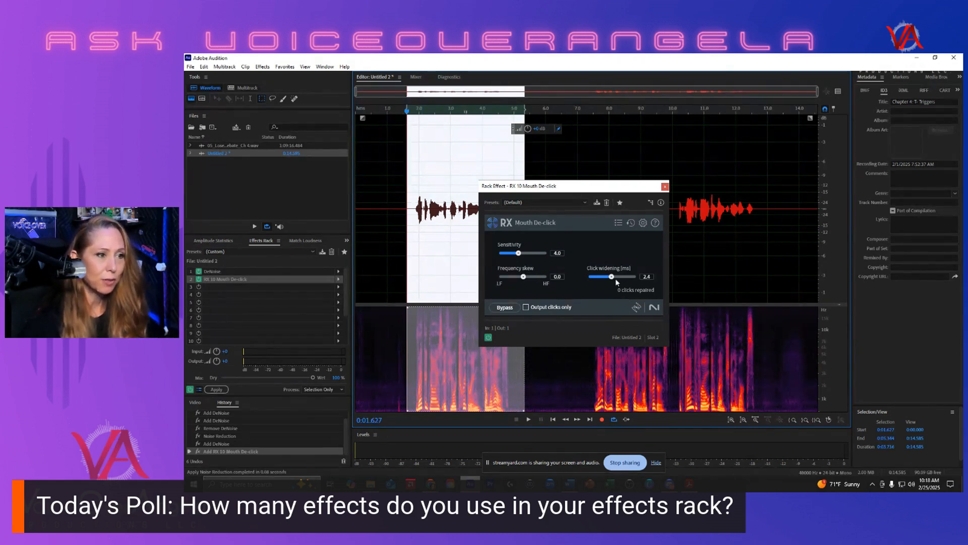
{"action": "mouse_move", "coordinate": [612, 277]}
{"action": "left_mouse_down"}
{"action": "mouse_move", "coordinate": [600, 278]}
{"action": "mouse_move", "coordinate": [618, 277]}
{"action": "left_mouse_up"}
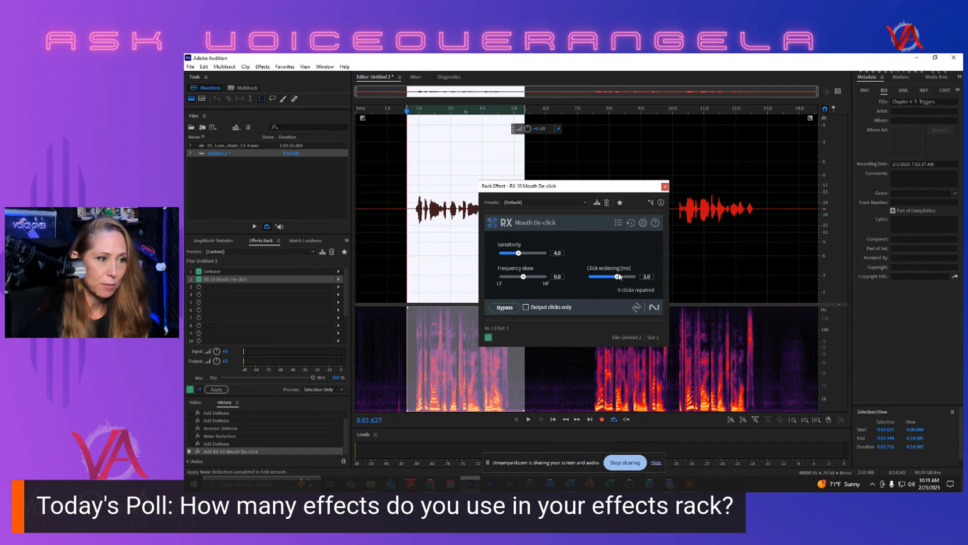
{"action": "left_click_drag", "start_coordinate": [617, 277], "coordinate": [613, 281]}
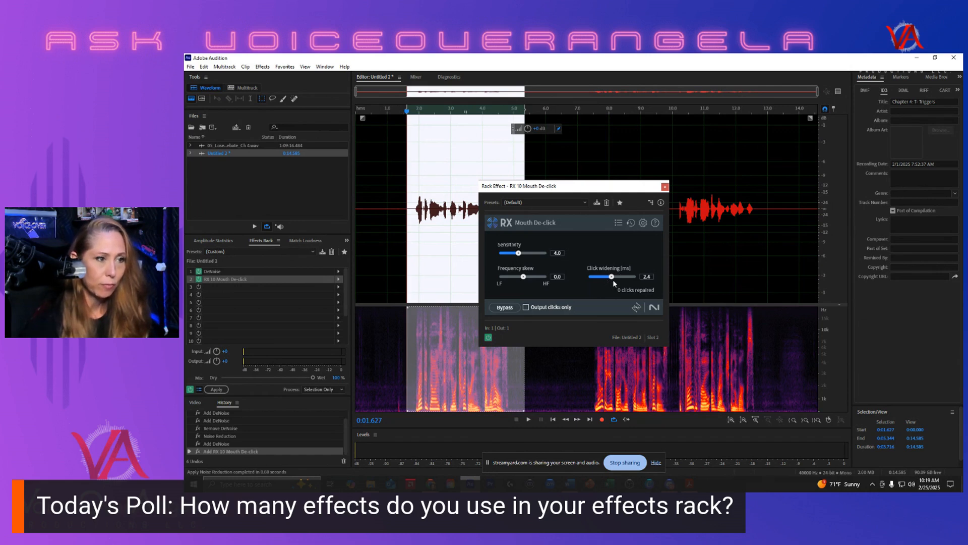
{"action": "left_click", "coordinate": [666, 187]}
{"action": "left_click", "coordinate": [586, 222]}
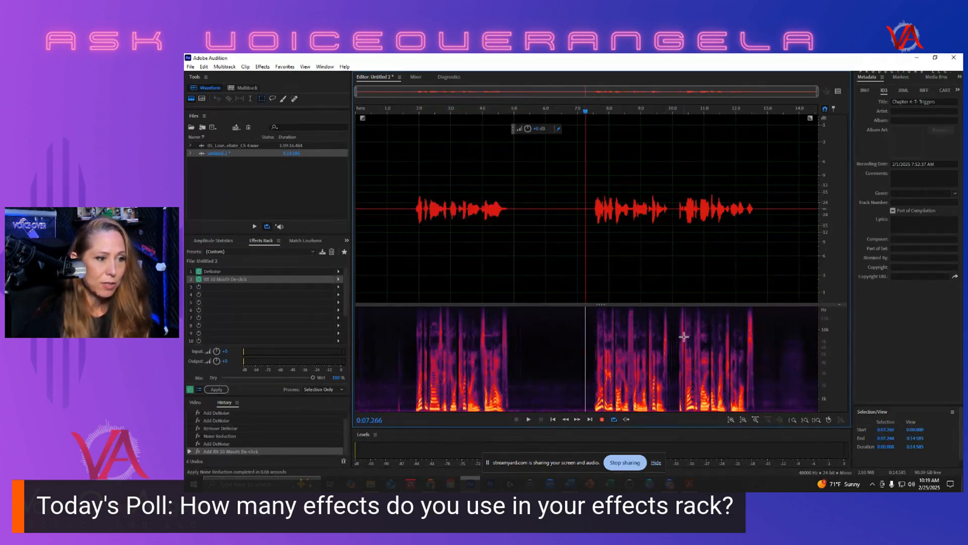
Heal three vertical click marks with the Spot Healing Brush in the spectrogram pause around 10 seconds.
{"action": "scroll", "coordinate": [683, 321], "scroll_direction": "up", "scroll_amount": 3}
{"action": "scroll", "coordinate": [683, 321], "scroll_direction": "up", "scroll_amount": 2}
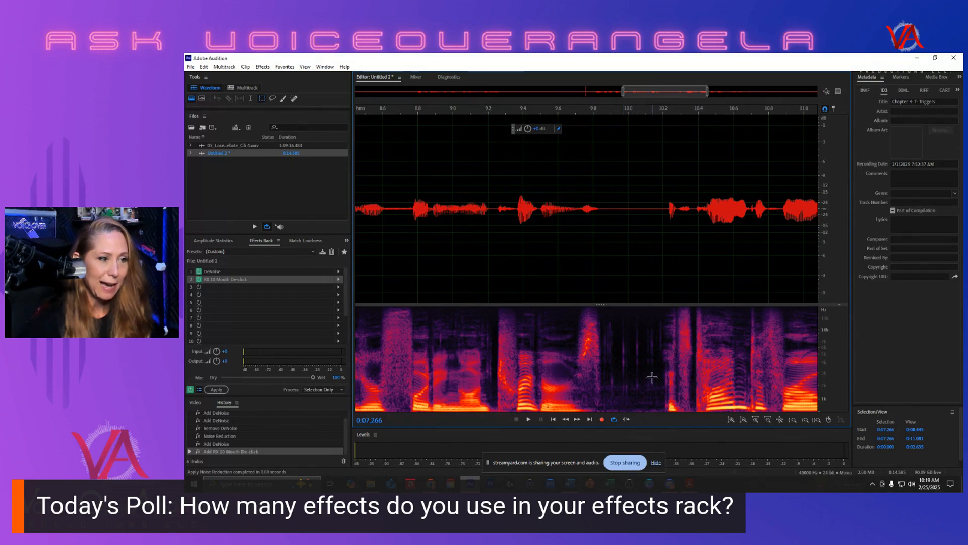
{"action": "scroll", "coordinate": [618, 348], "scroll_direction": "down", "scroll_amount": 5}
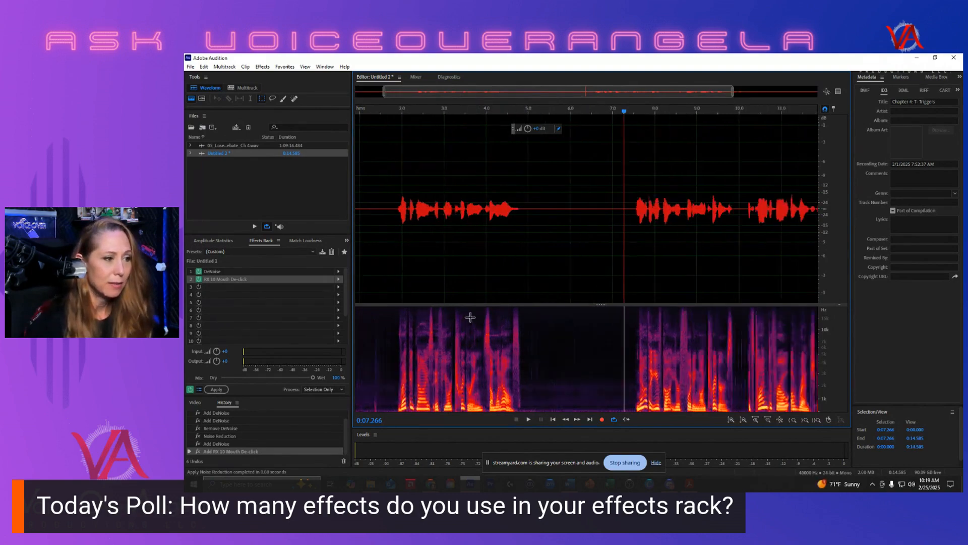
{"action": "scroll", "coordinate": [469, 317], "scroll_direction": "up", "scroll_amount": 3}
{"action": "scroll", "coordinate": [470, 318], "scroll_direction": "down", "scroll_amount": 2}
{"action": "scroll", "coordinate": [798, 309], "scroll_direction": "up", "scroll_amount": 4}
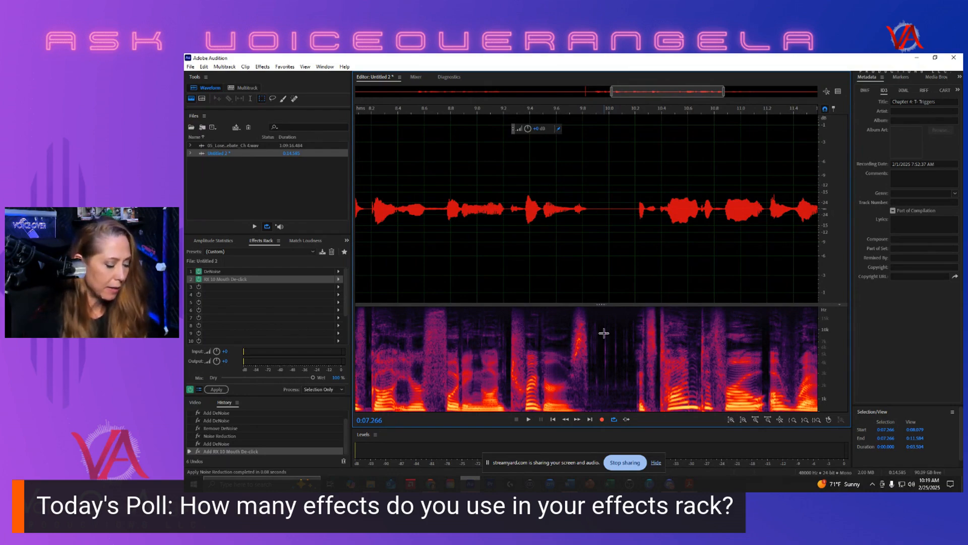
{"action": "key", "text": "b"}
{"action": "left_click_drag", "start_coordinate": [606, 314], "coordinate": [606, 401]}
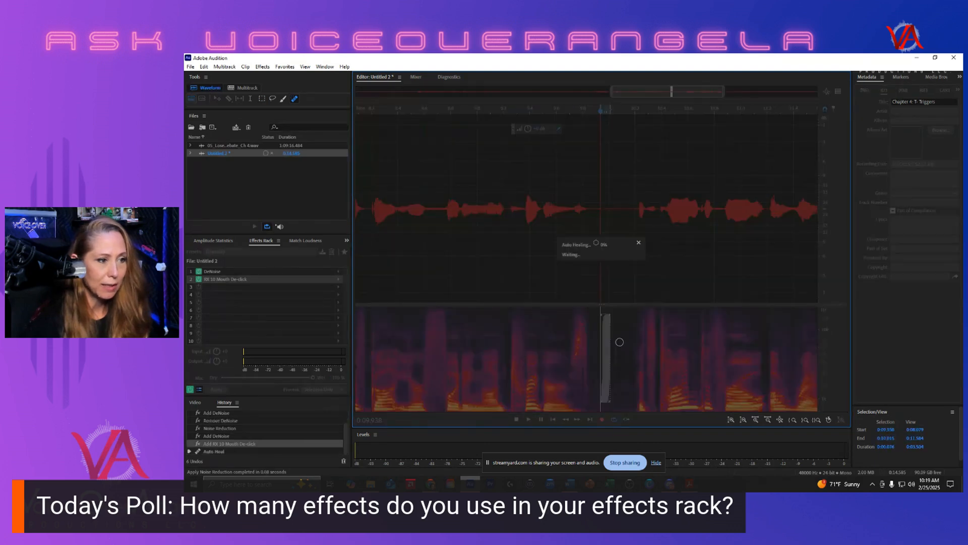
{"action": "left_click_drag", "start_coordinate": [618, 314], "coordinate": [619, 383]}
{"action": "left_click_drag", "start_coordinate": [628, 318], "coordinate": [627, 388]}
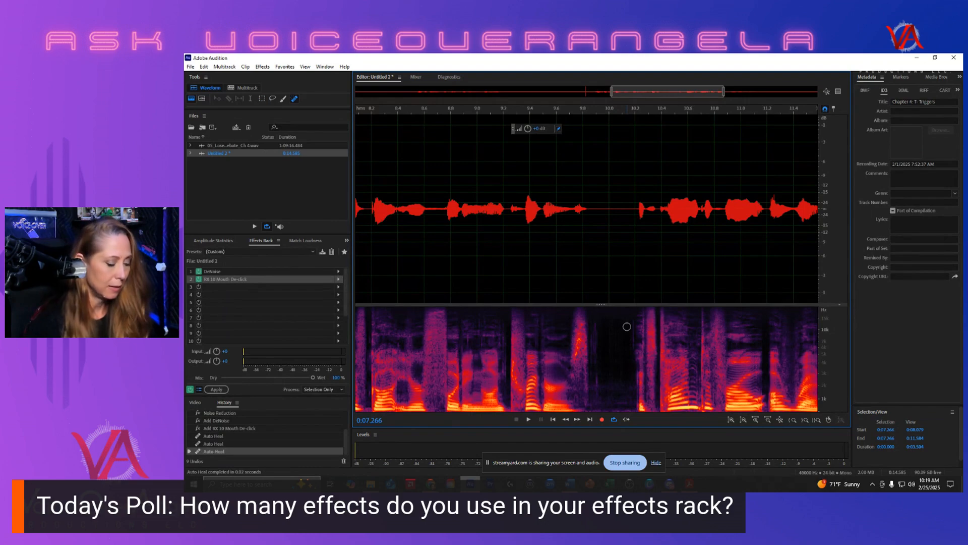
Undo the three healing strokes and return to the full recording.
{"action": "key", "text": "ctrl+z"}
{"action": "key", "text": "ctrl+z"}
{"action": "key", "text": "ctrl+z"}
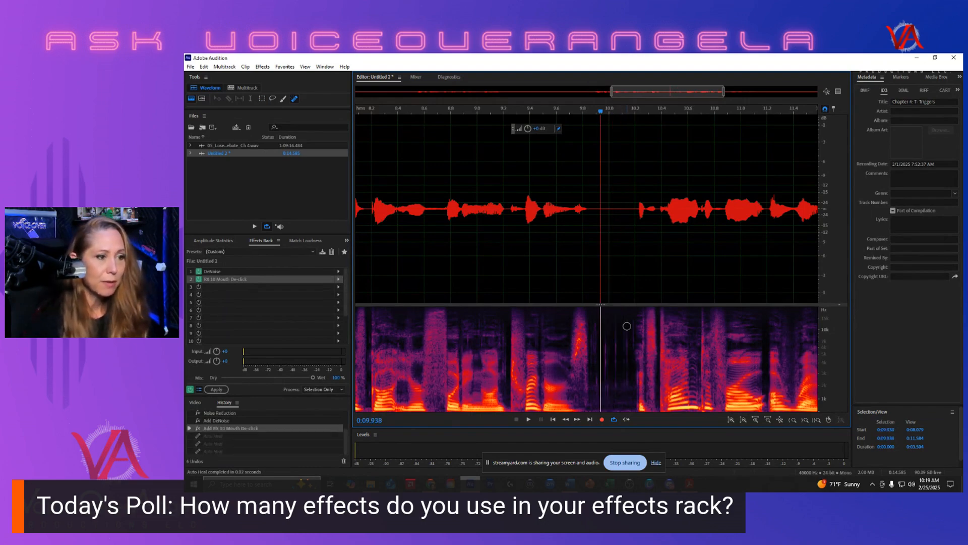
{"action": "left_click", "coordinate": [589, 270]}
{"action": "scroll", "coordinate": [589, 270], "scroll_direction": "down", "scroll_amount": 3}
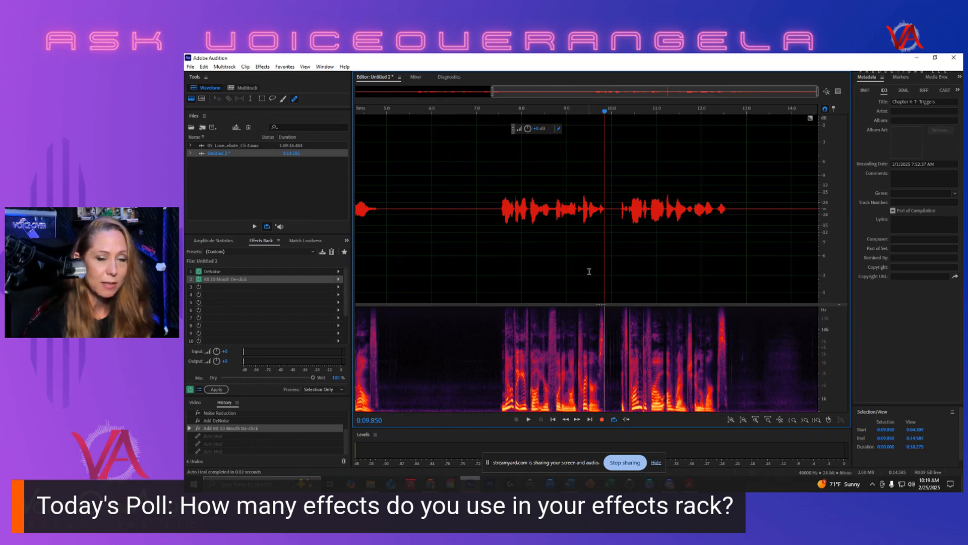
{"action": "scroll", "coordinate": [617, 273], "scroll_direction": "down", "scroll_amount": 2}
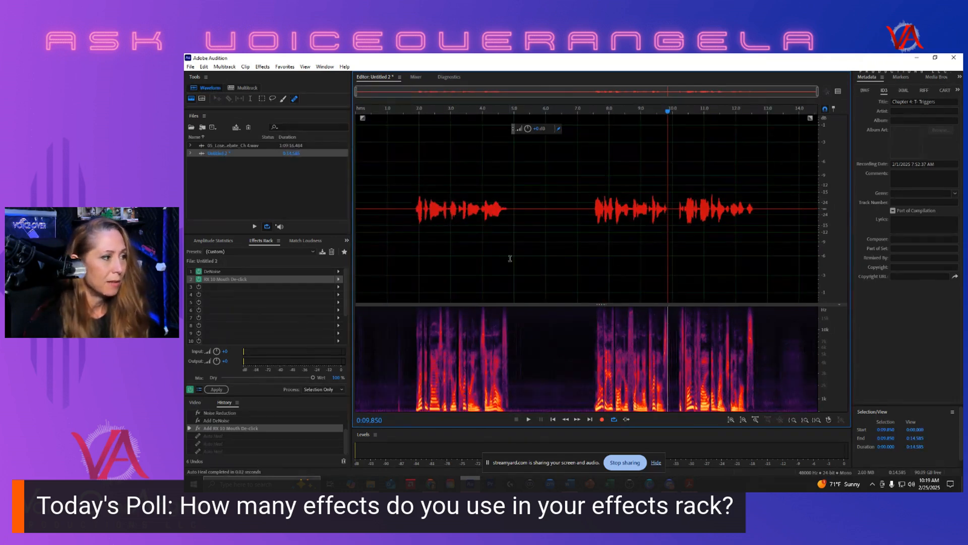
Add iZotope's RX 10 De-plosive to the third effects rack slot with its default settings.
{"action": "left_click", "coordinate": [338, 286]}
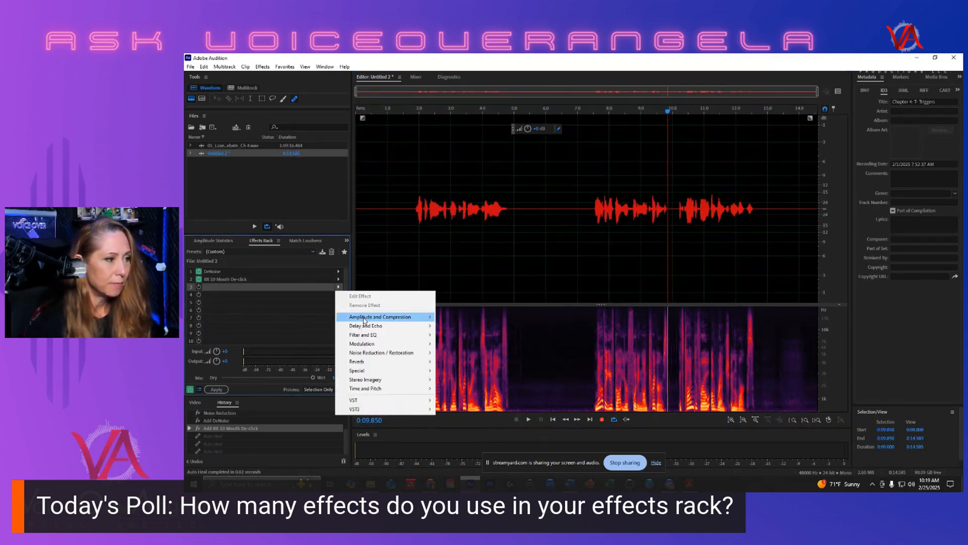
{"action": "mouse_move", "coordinate": [368, 410]}
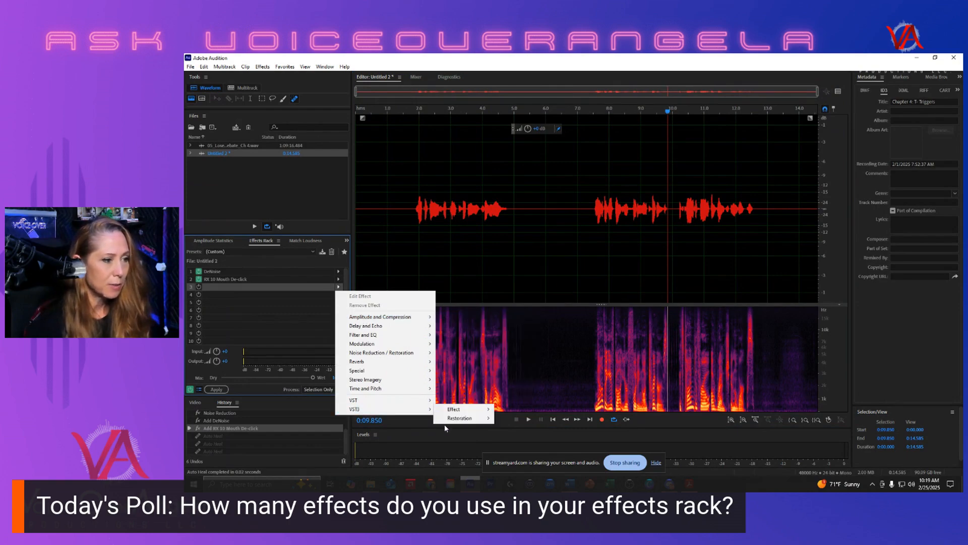
{"action": "mouse_move", "coordinate": [464, 420]}
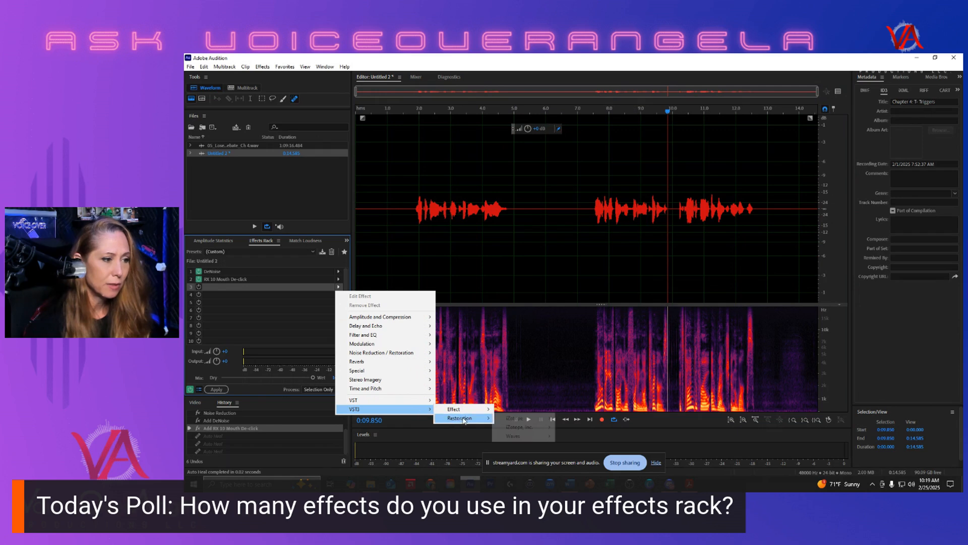
{"action": "mouse_move", "coordinate": [522, 421]}
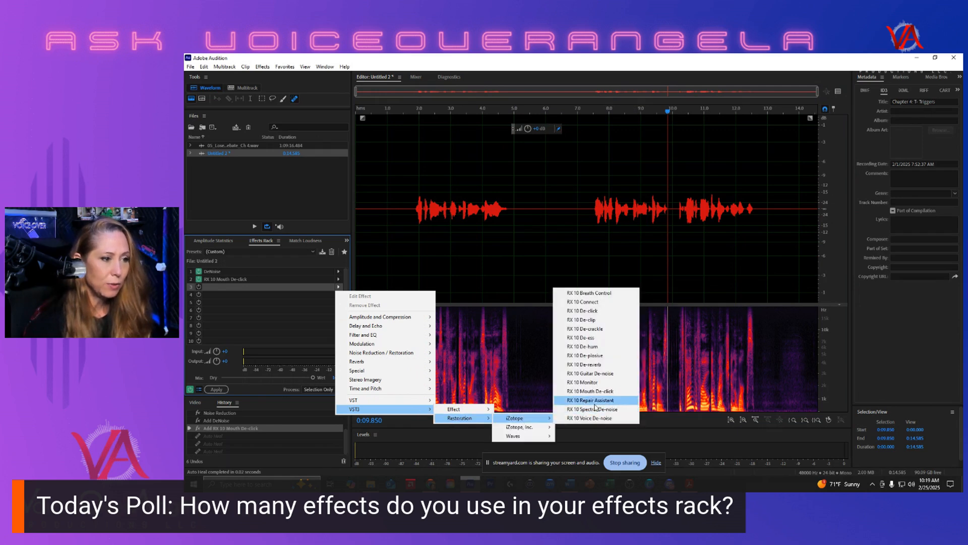
{"action": "left_click", "coordinate": [602, 356]}
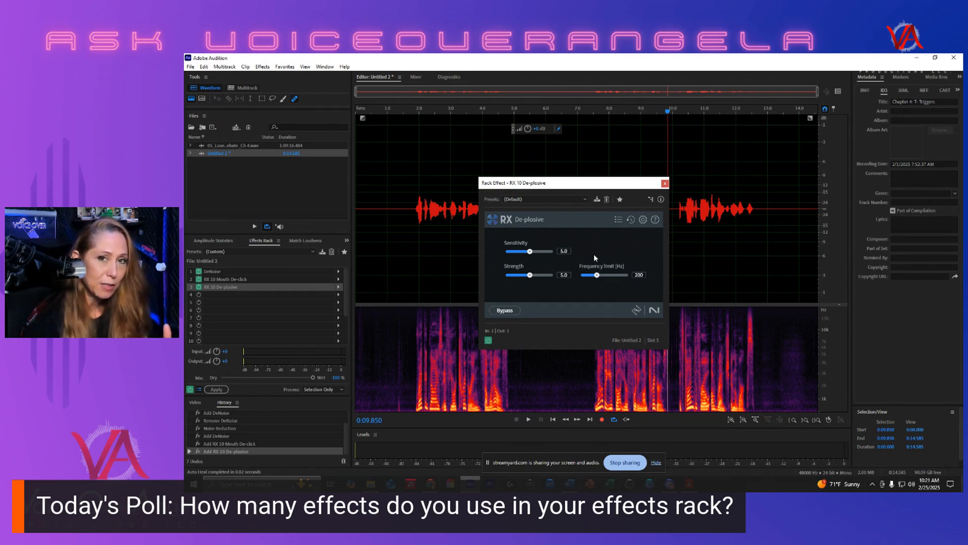
{"action": "left_click", "coordinate": [665, 183]}
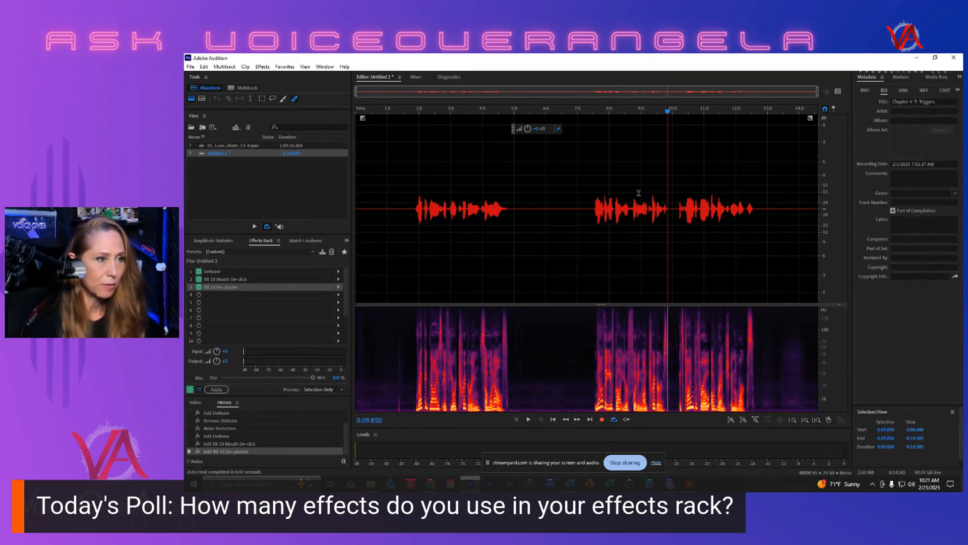
Add a Parametric Equalizer with the Vocal Enhancer preset to the fourth effects rack slot.
{"action": "left_click", "coordinate": [339, 295]}
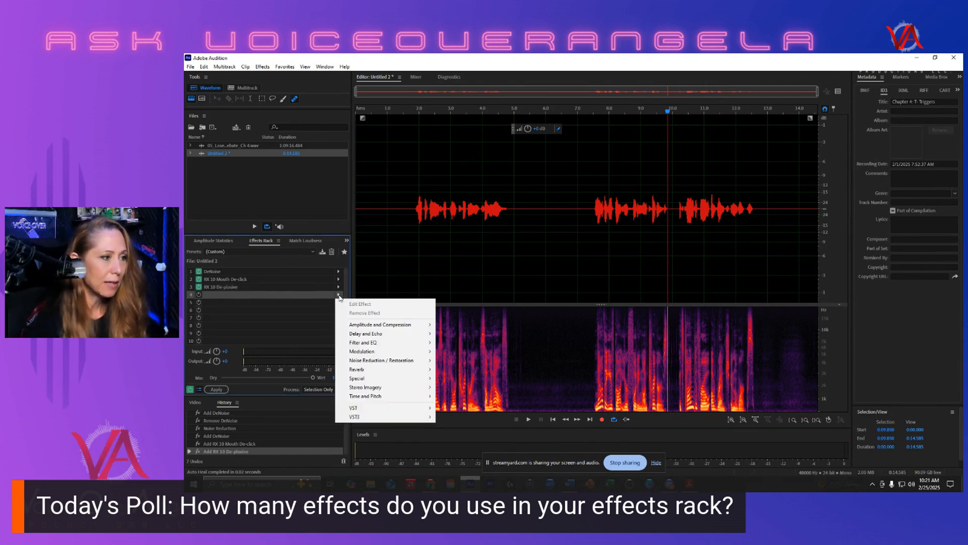
{"action": "mouse_move", "coordinate": [391, 343]}
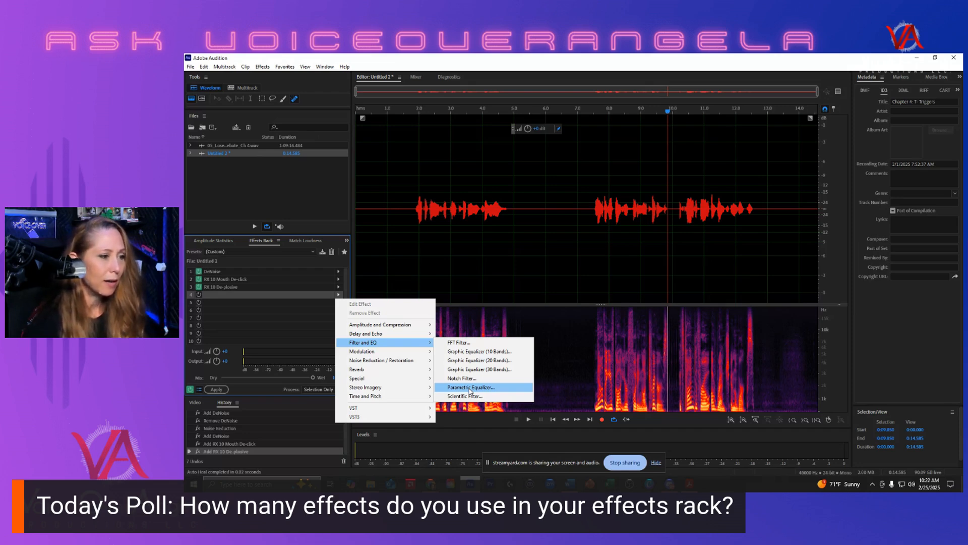
{"action": "left_click", "coordinate": [469, 387]}
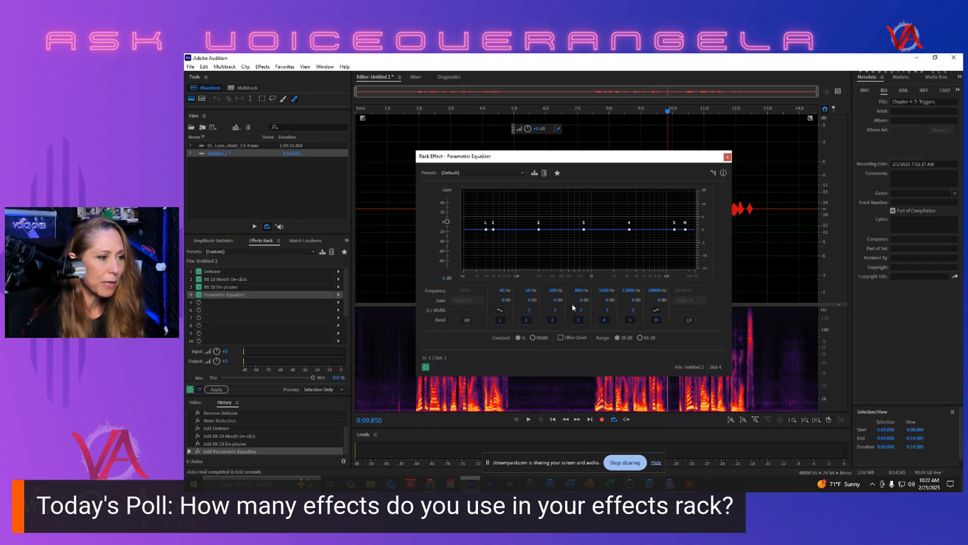
{"action": "left_click", "coordinate": [523, 173]}
{"action": "left_click", "coordinate": [469, 280]}
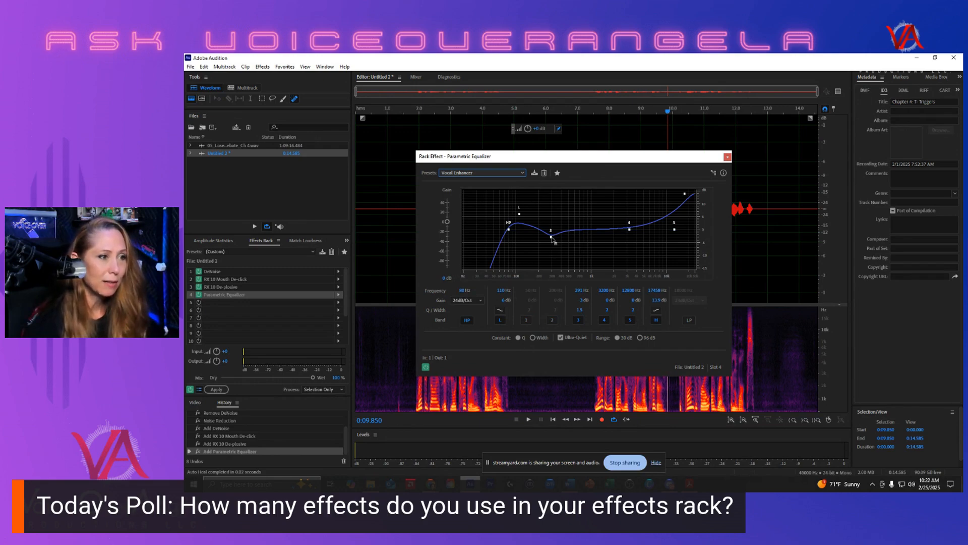
Lower equalizer band 3 to about -3.2 dB and select the first spoken phrase, from about 1.65 to 5 seconds.
{"action": "left_click_drag", "start_coordinate": [550, 236], "coordinate": [552, 237]}
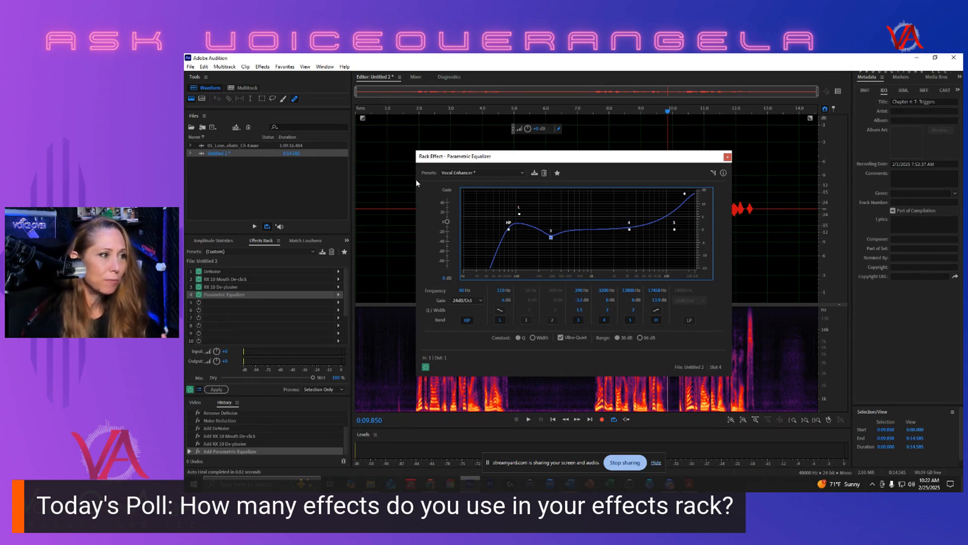
{"action": "left_click_drag", "start_coordinate": [408, 184], "coordinate": [515, 194]}
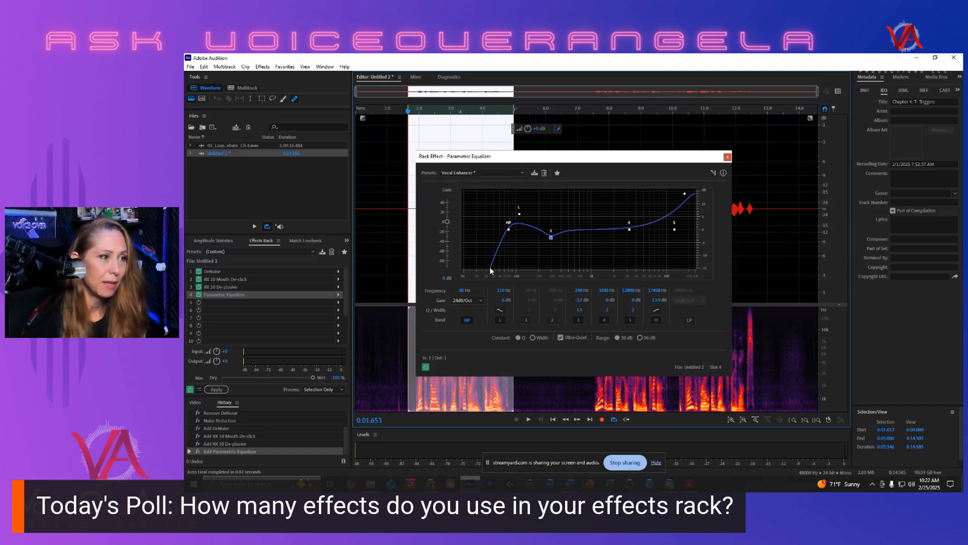
{"action": "left_click", "coordinate": [728, 157]}
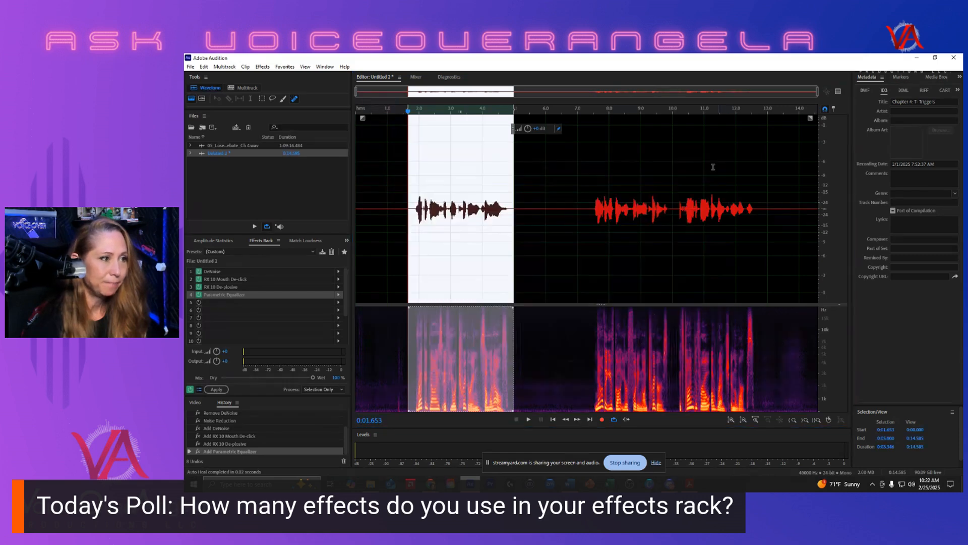
Add a Single-band Compressor with the Voice Over preset to the fifth effects rack slot.
{"action": "left_click", "coordinate": [339, 302]}
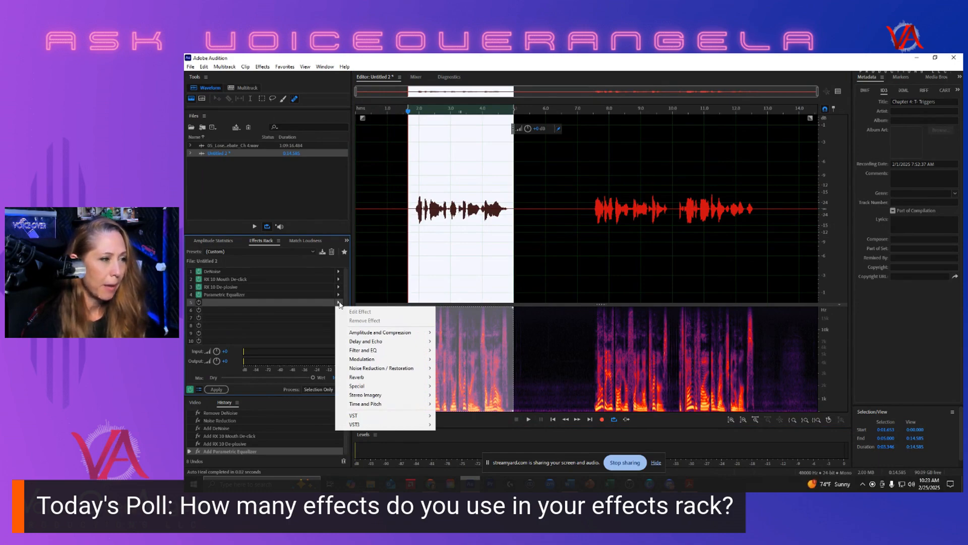
{"action": "mouse_move", "coordinate": [420, 336]}
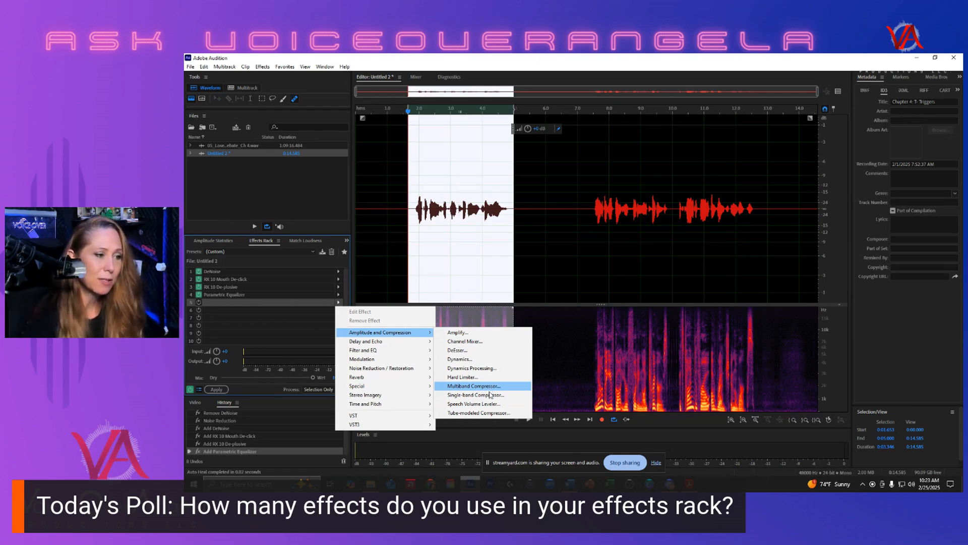
{"action": "left_click", "coordinate": [489, 395]}
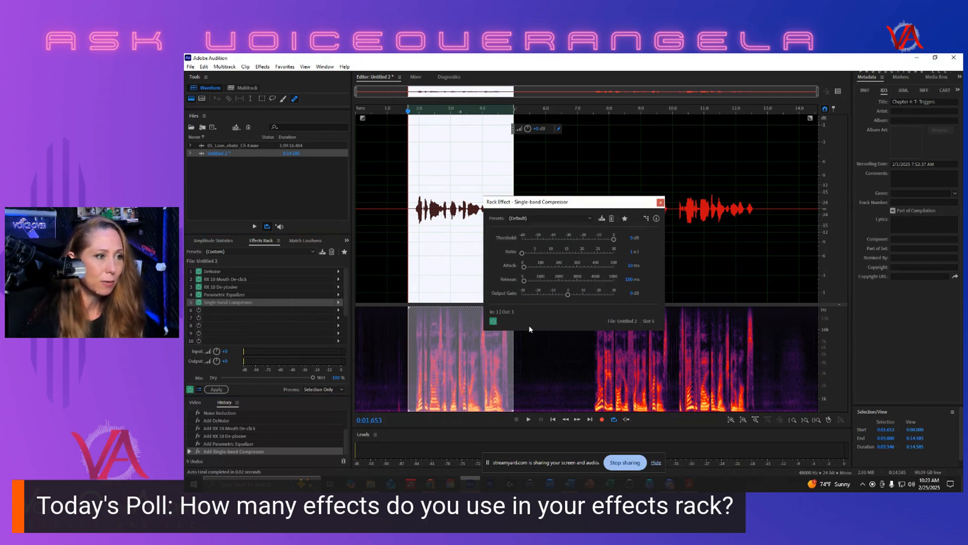
{"action": "left_click", "coordinate": [533, 217]}
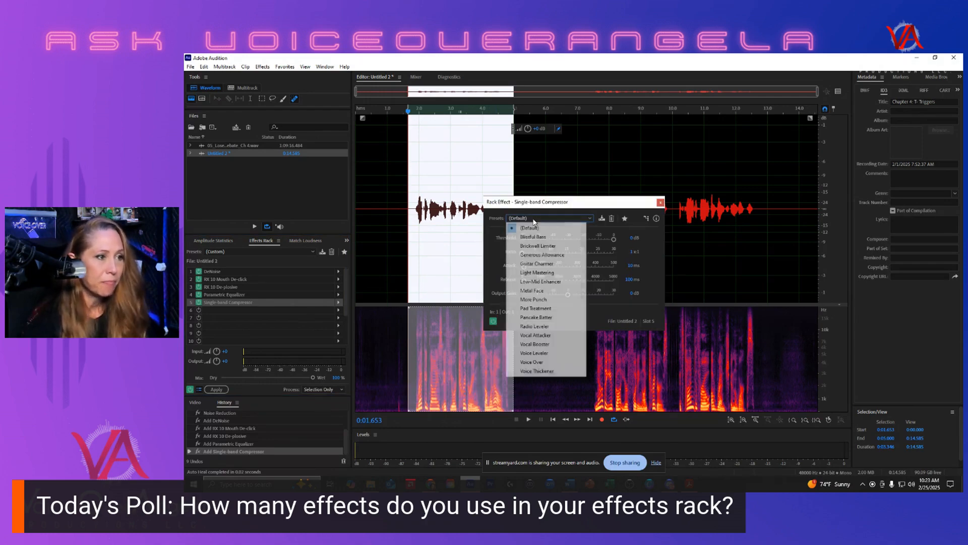
{"action": "left_click", "coordinate": [533, 365]}
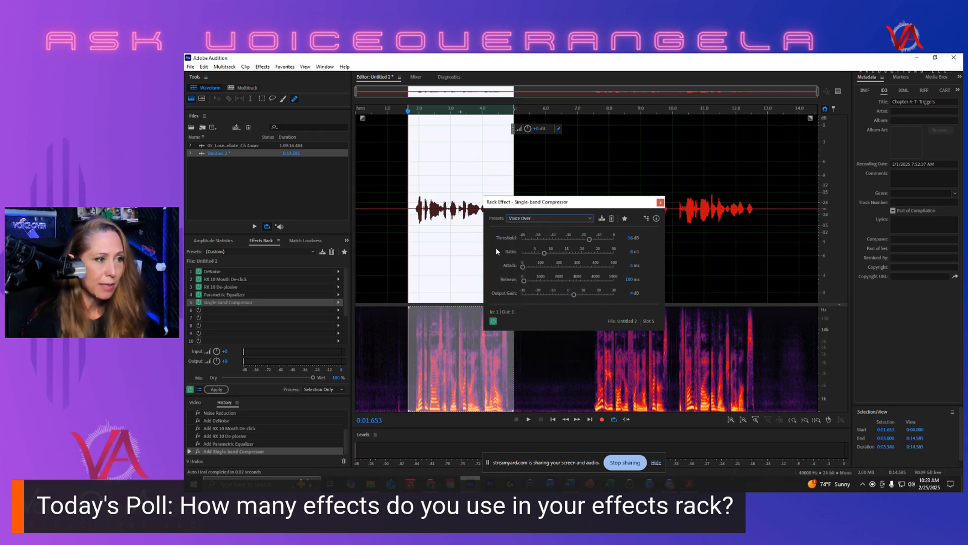
{"action": "left_click", "coordinate": [660, 202]}
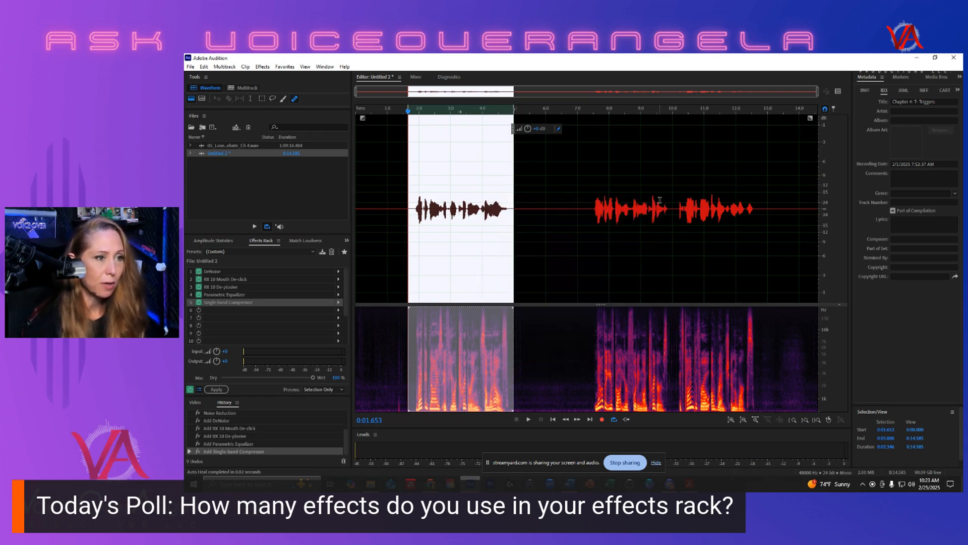
Examine short words in the first phrase, selecting about 3.24 to 3.38 seconds and about 1.84 to 2.16 seconds.
{"action": "left_click", "coordinate": [547, 214]}
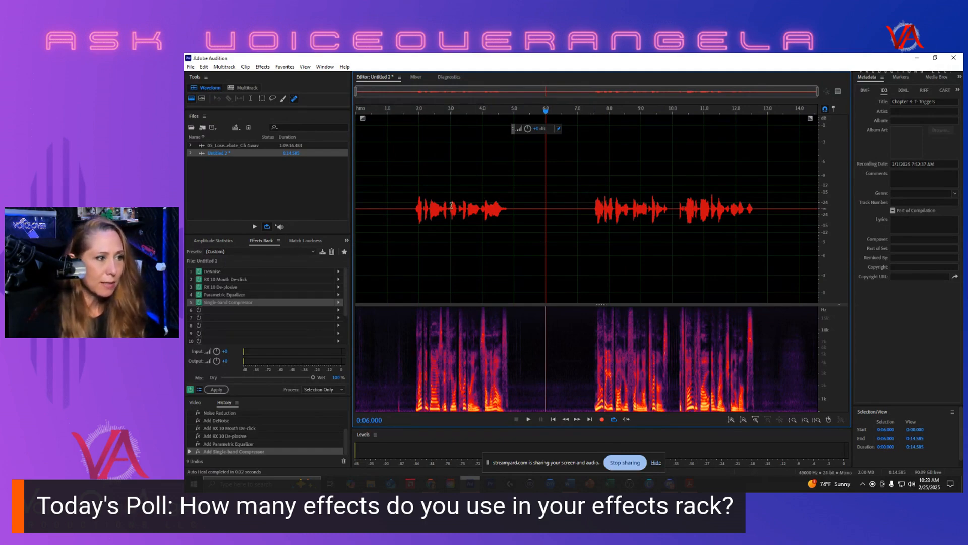
{"action": "scroll", "coordinate": [451, 207], "scroll_direction": "up", "scroll_amount": 3}
{"action": "left_click_drag", "start_coordinate": [464, 204], "coordinate": [471, 208]}
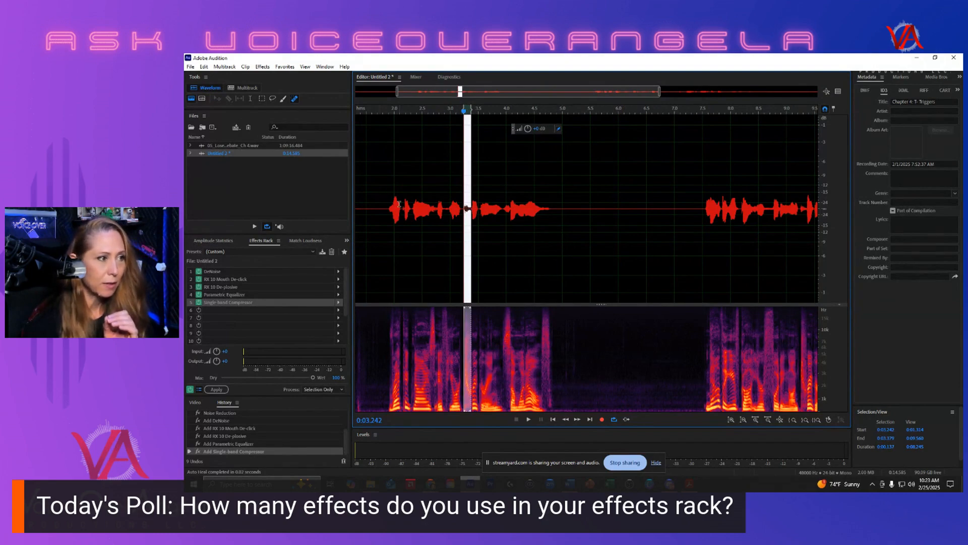
{"action": "left_click_drag", "start_coordinate": [403, 204], "coordinate": [385, 203]}
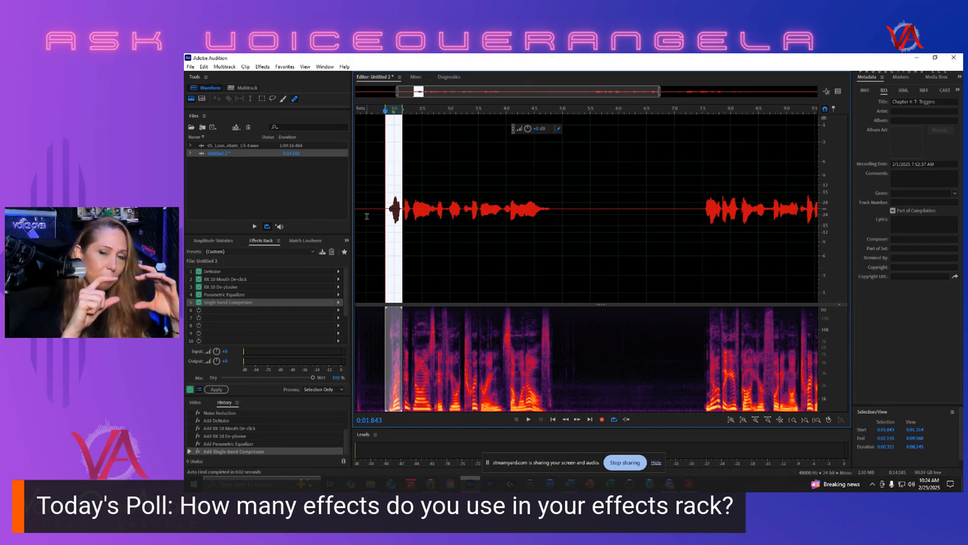
Apply the five-effect rack to the entire recording with nothing selected, and clear the resulting selection.
{"action": "left_click", "coordinate": [450, 232]}
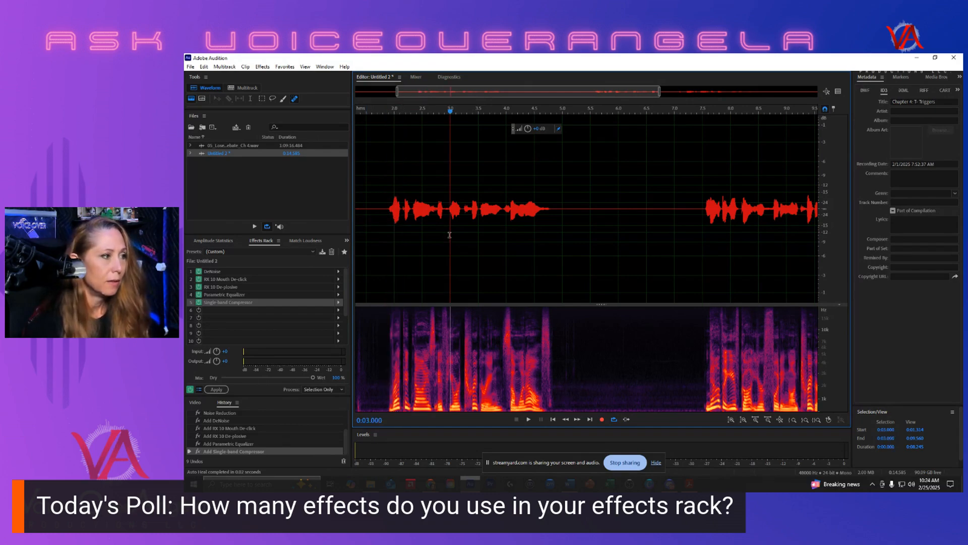
{"action": "scroll", "coordinate": [448, 234], "scroll_direction": "down", "scroll_amount": 2}
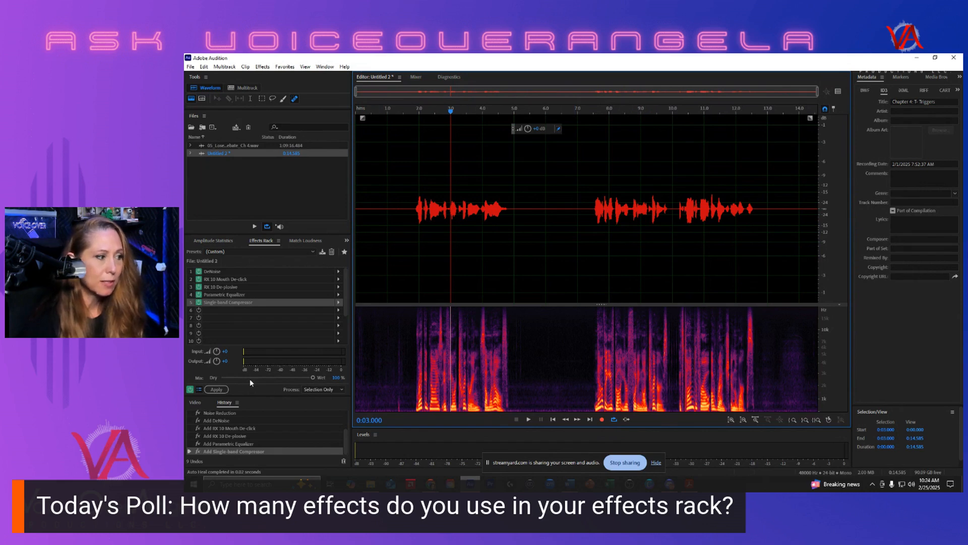
{"action": "left_click", "coordinate": [221, 392]}
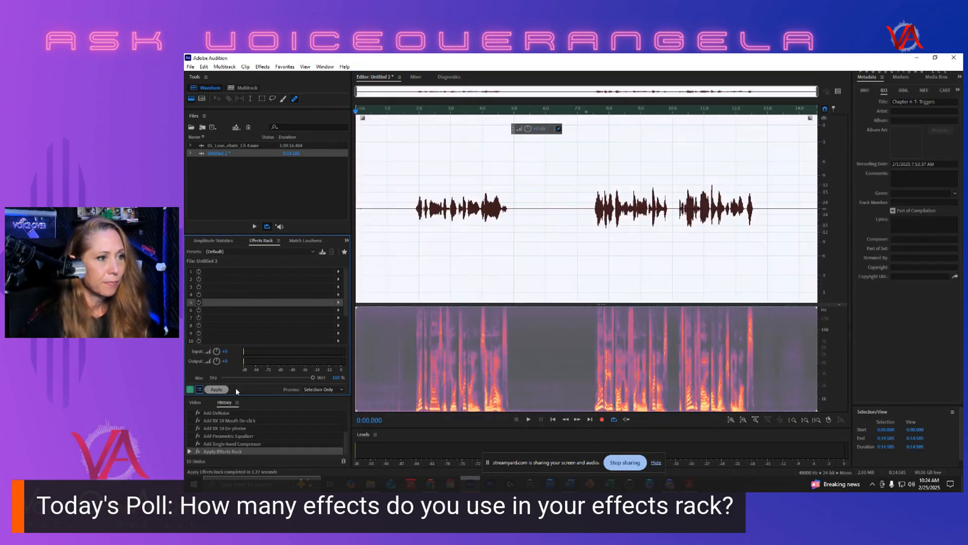
{"action": "left_click", "coordinate": [409, 257]}
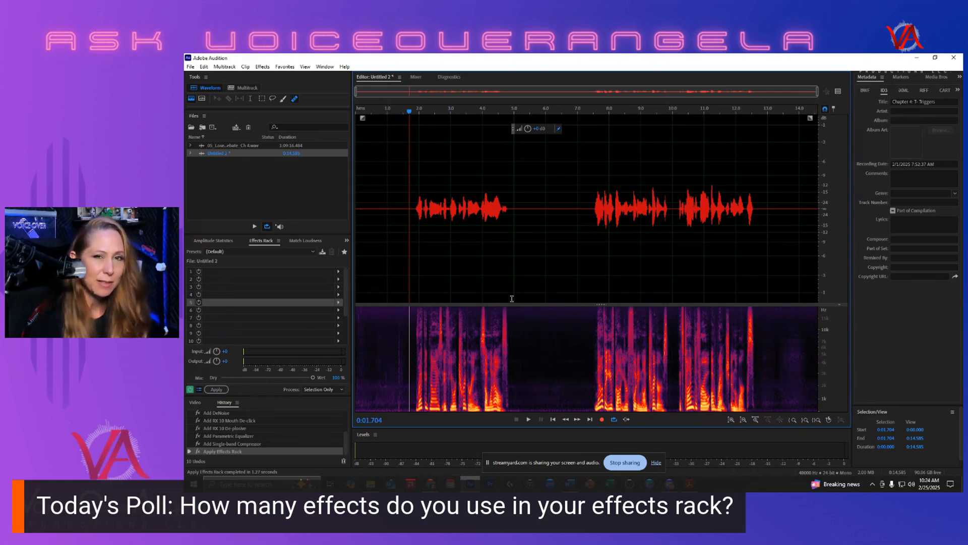
Play the silent gap from about 5.36 to 7.16 seconds and check its noise floor on the level meter.
{"action": "scroll", "coordinate": [527, 240], "scroll_direction": "up", "scroll_amount": 2}
{"action": "left_click_drag", "start_coordinate": [525, 240], "coordinate": [626, 247]}
{"action": "scroll", "coordinate": [545, 235], "scroll_direction": "down", "scroll_amount": 2}
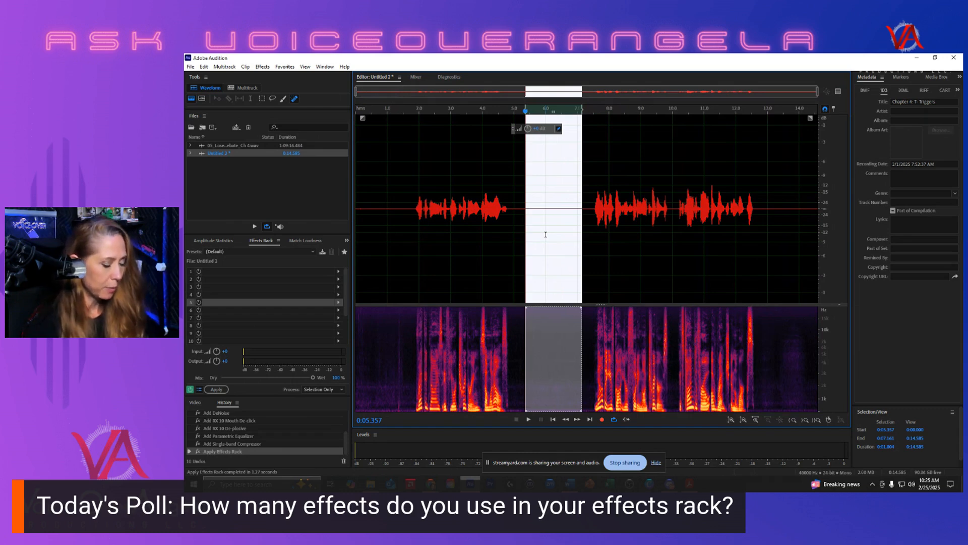
{"action": "key", "text": "space"}
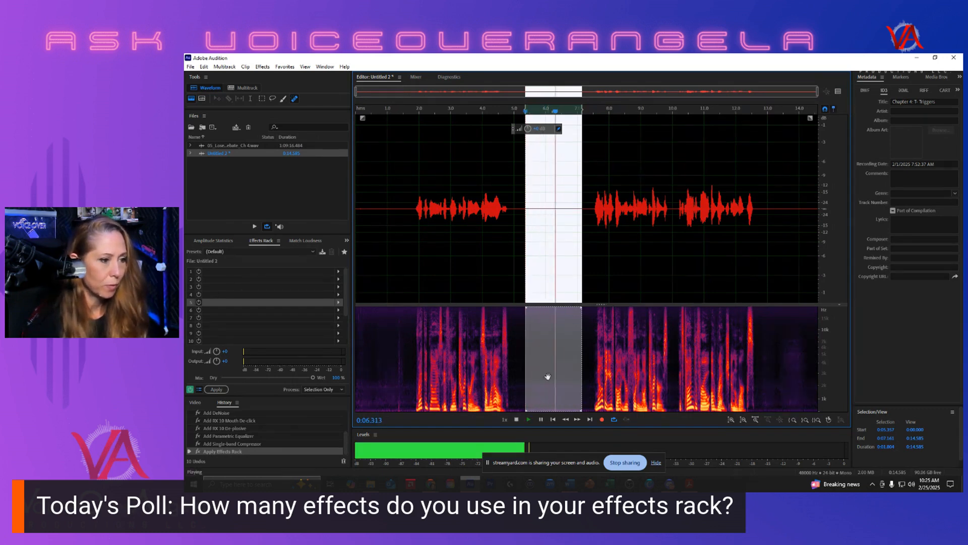
{"action": "left_click_drag", "start_coordinate": [539, 464], "coordinate": [713, 413]}
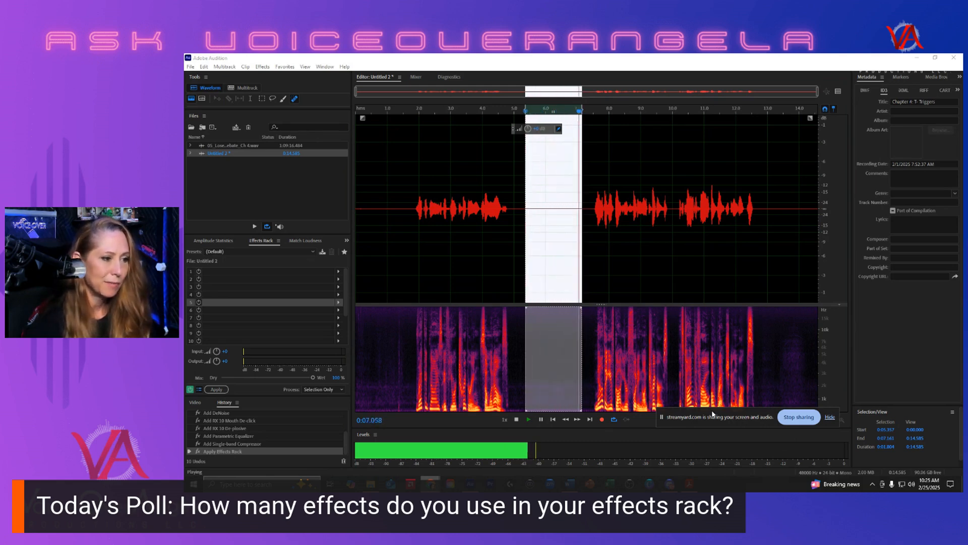
{"action": "key", "text": "space"}
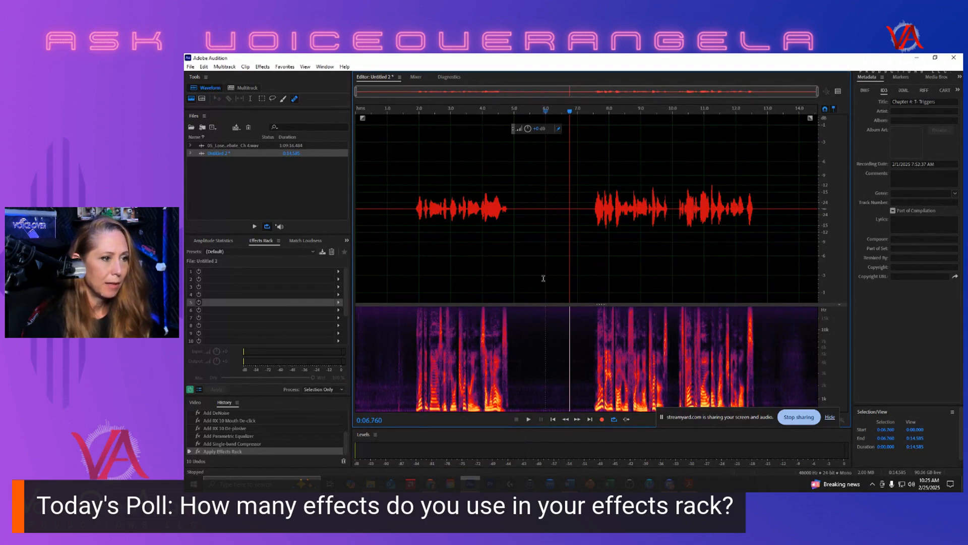
{"action": "left_click_drag", "start_coordinate": [708, 419], "coordinate": [701, 443]}
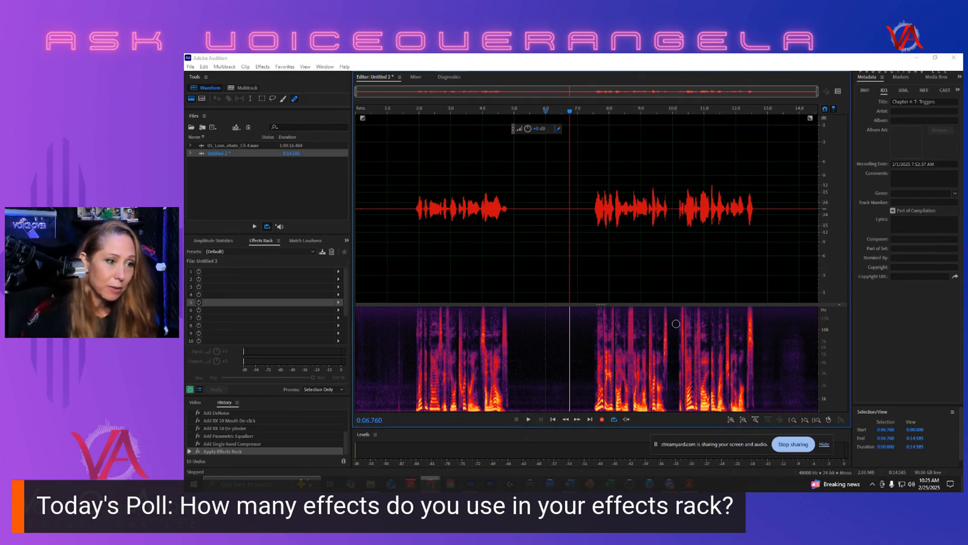
Examine the waveform and spectrogram of the spoken phrases and the pauses between them at several zoom levels.
{"action": "scroll", "coordinate": [674, 325], "scroll_direction": "up", "scroll_amount": 10}
{"action": "left_click", "coordinate": [625, 300]}
{"action": "scroll", "coordinate": [625, 298], "scroll_direction": "down", "scroll_amount": 6}
{"action": "scroll", "coordinate": [625, 298], "scroll_direction": "down", "scroll_amount": 3}
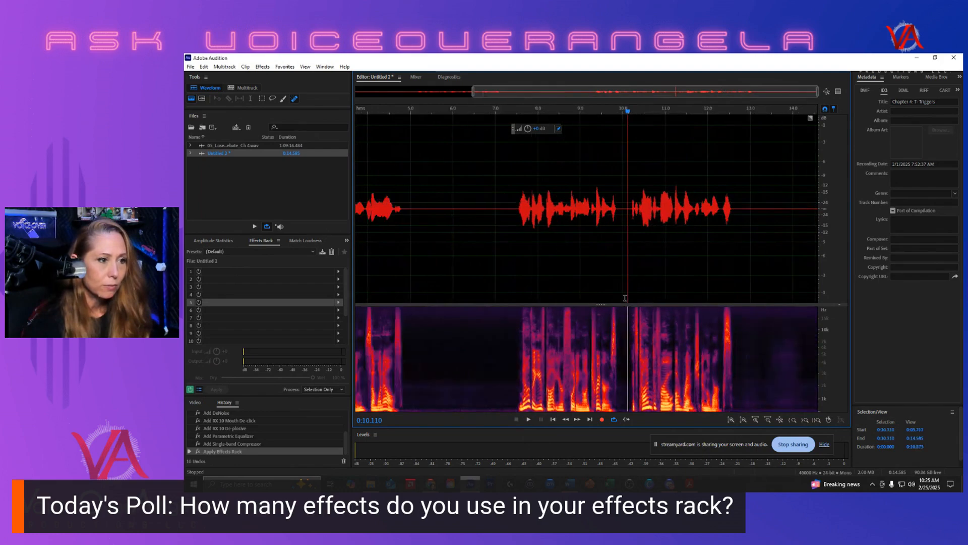
{"action": "left_click", "coordinate": [624, 293]}
{"action": "scroll", "coordinate": [626, 293], "scroll_direction": "up", "scroll_amount": 4}
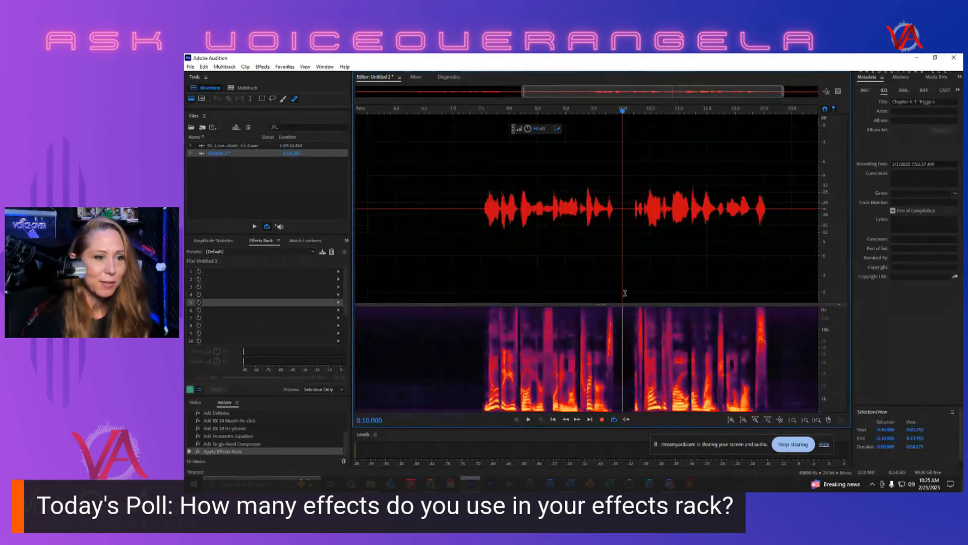
{"action": "left_click", "coordinate": [542, 296]}
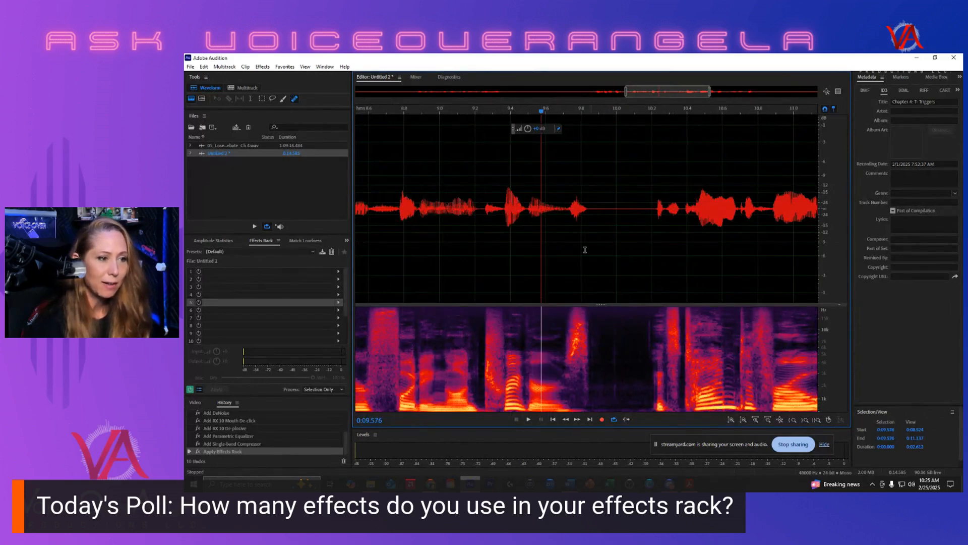
{"action": "scroll", "coordinate": [534, 250], "scroll_direction": "down", "scroll_amount": 2}
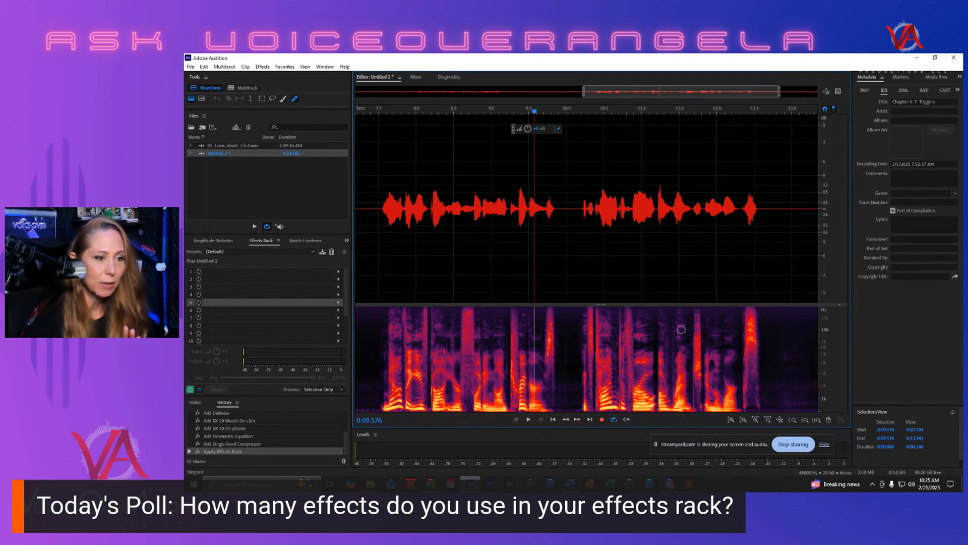
{"action": "scroll", "coordinate": [682, 329], "scroll_direction": "down", "scroll_amount": 2}
{"action": "scroll", "coordinate": [681, 329], "scroll_direction": "down", "scroll_amount": 1}
{"action": "scroll", "coordinate": [372, 291], "scroll_direction": "up", "scroll_amount": 5}
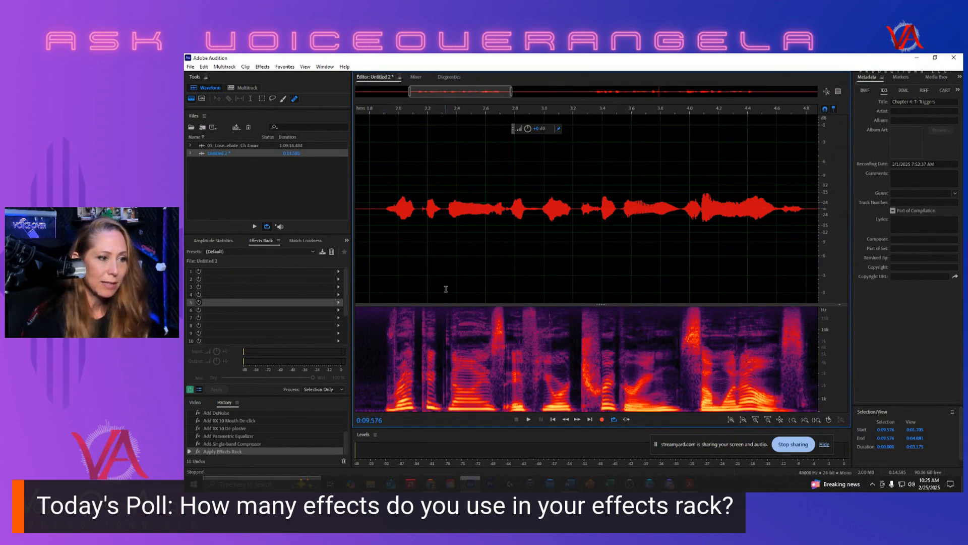
{"action": "scroll", "coordinate": [446, 289], "scroll_direction": "down", "scroll_amount": 5}
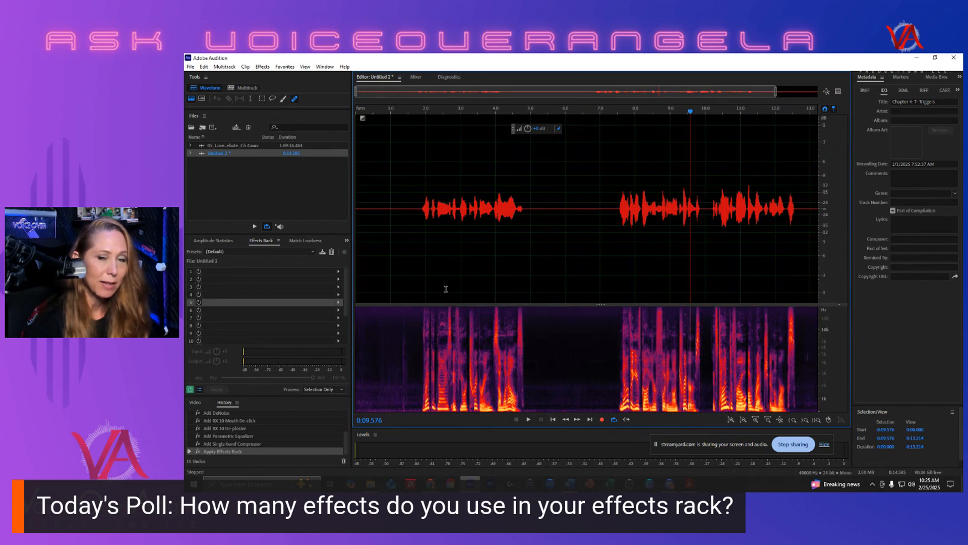
{"action": "left_click", "coordinate": [616, 262]}
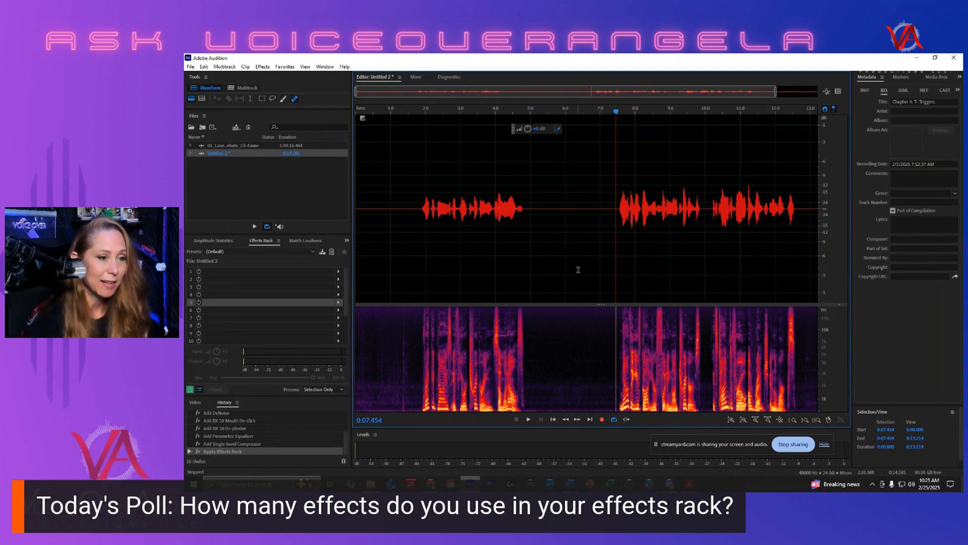
{"action": "left_click", "coordinate": [547, 244]}
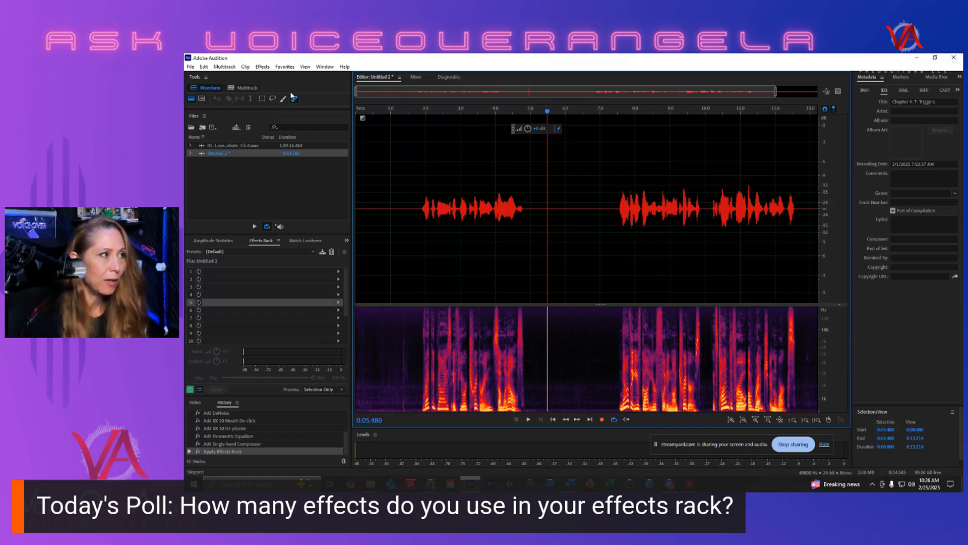
Run the Audiobook RMS Mastering Favorite on the entire recording.
{"action": "left_click", "coordinate": [279, 68]}
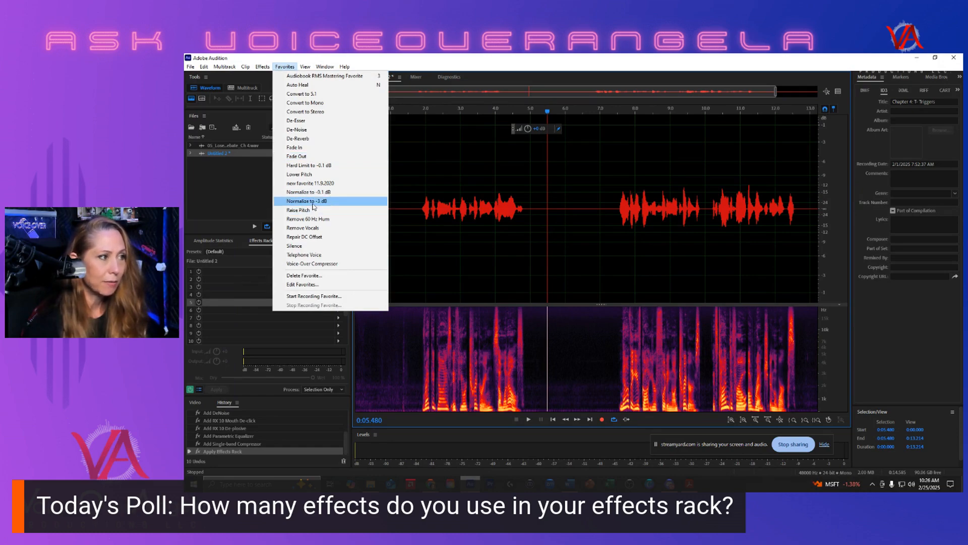
{"action": "left_click", "coordinate": [440, 198]}
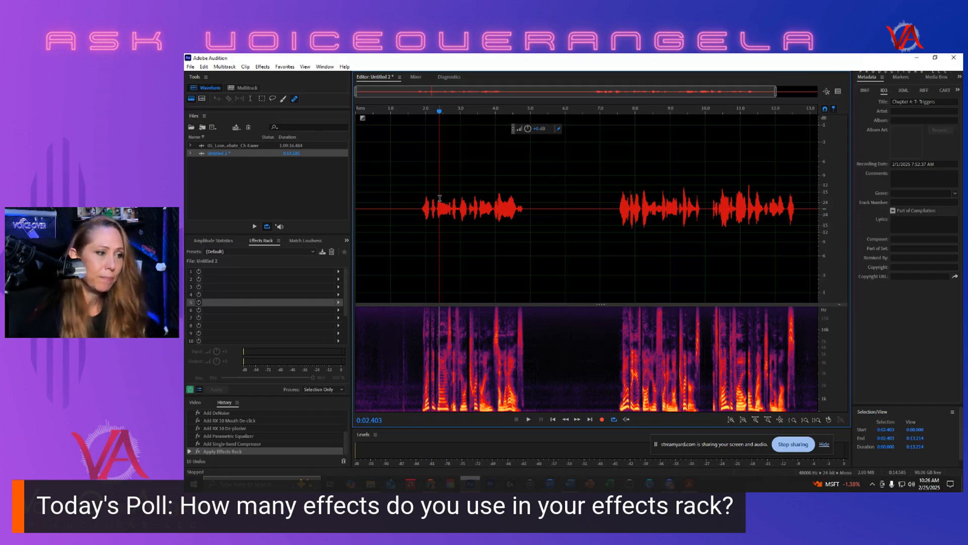
{"action": "key", "text": "alt+1"}
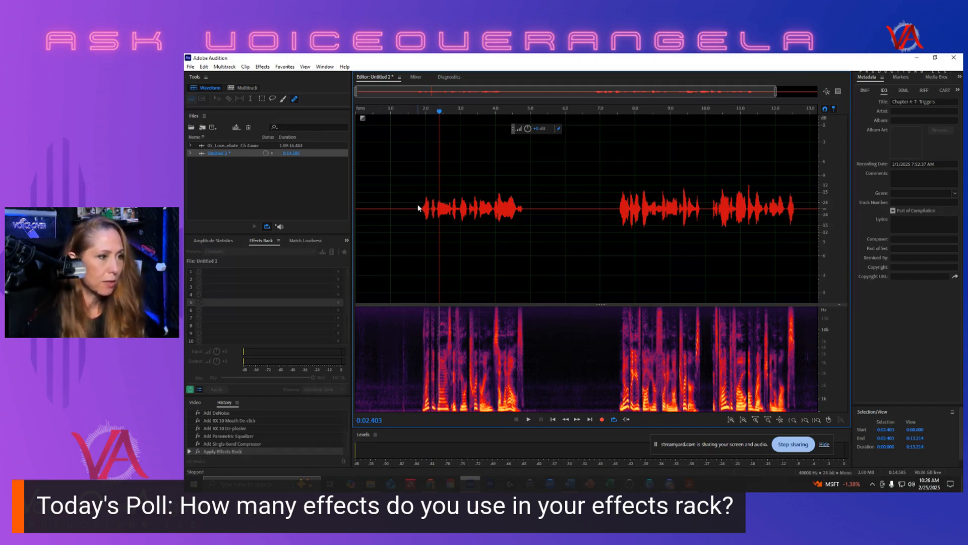
{"action": "left_click", "coordinate": [418, 205]}
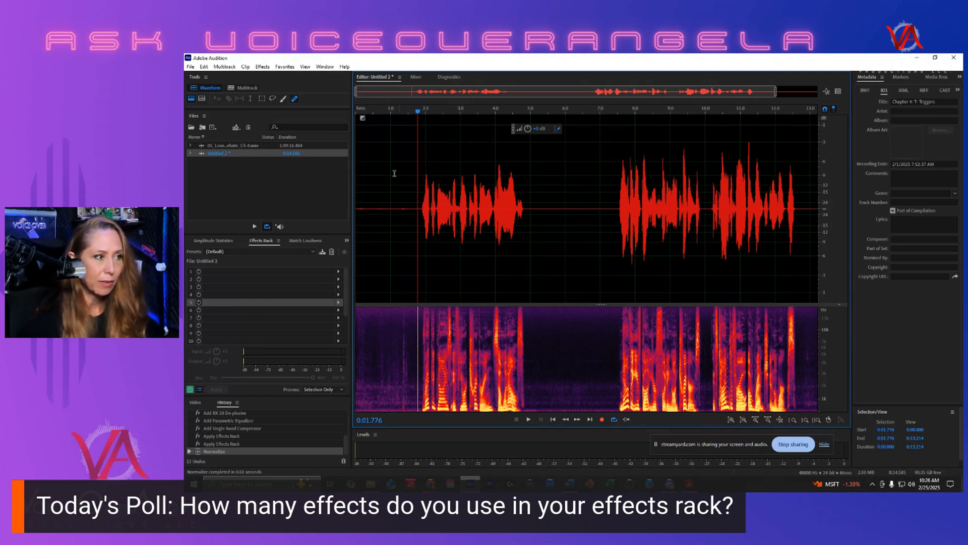
Play the silent gap from about 5.4 to 6.7 seconds to check the mastered recording's noise floor.
{"action": "scroll", "coordinate": [539, 193], "scroll_direction": "up", "scroll_amount": 1}
{"action": "left_click_drag", "start_coordinate": [532, 190], "coordinate": [599, 199]}
{"action": "left_click", "coordinate": [565, 199]}
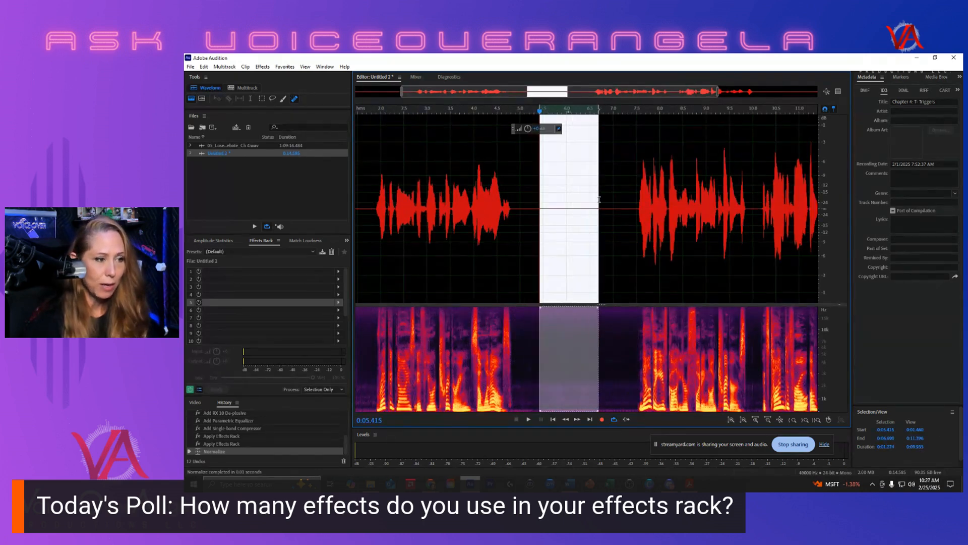
{"action": "key", "text": "space"}
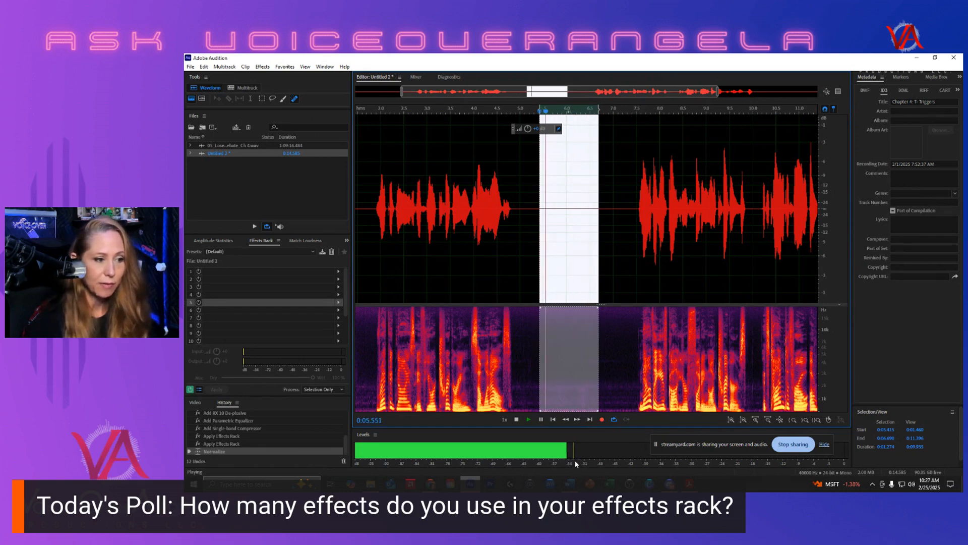
{"action": "key", "text": "space"}
{"action": "left_click", "coordinate": [576, 256]}
{"action": "scroll", "coordinate": [575, 256], "scroll_direction": "down", "scroll_amount": 2}
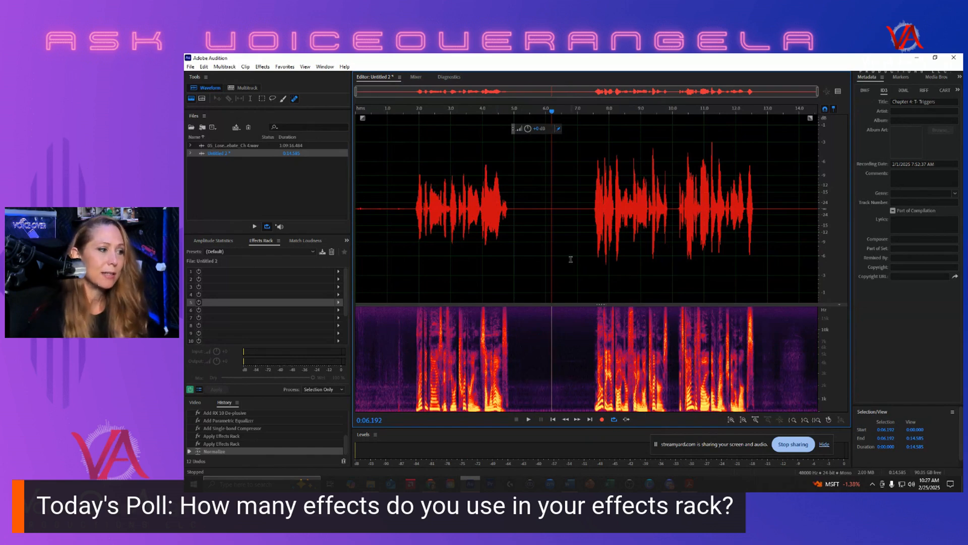
Revert the recording's history to the state where the Single-band Compressor was added, undoing the mastering and the applied rack.
{"action": "left_click", "coordinate": [221, 445]}
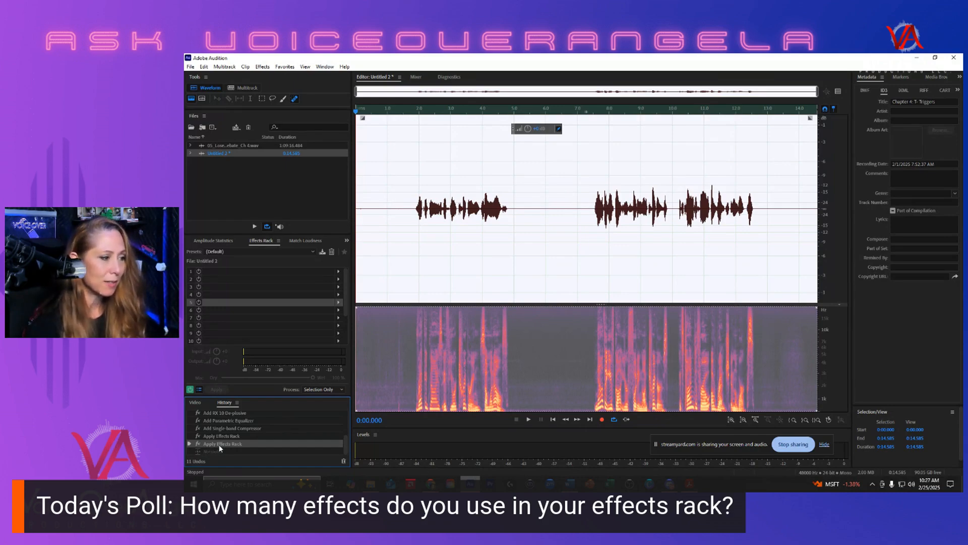
{"action": "left_click", "coordinate": [222, 437]}
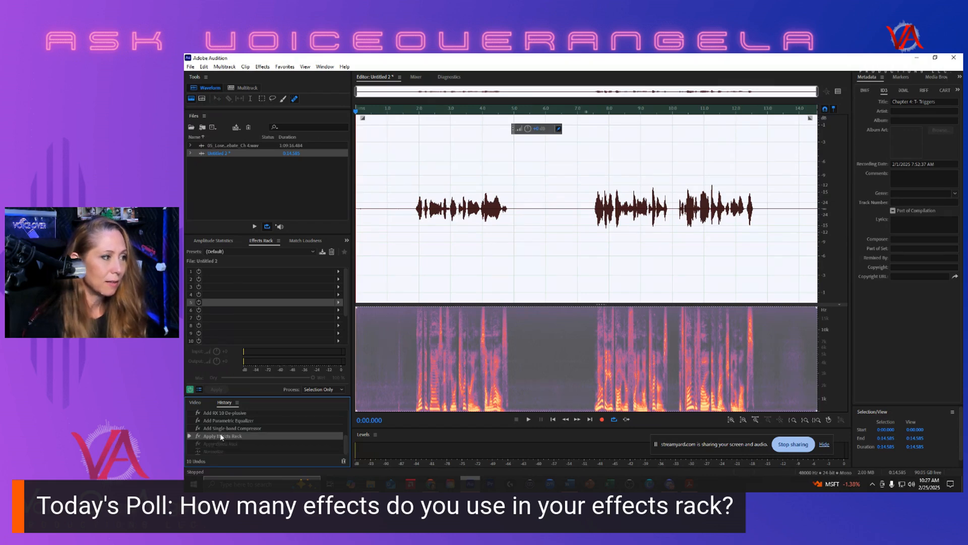
{"action": "left_click", "coordinate": [226, 428]}
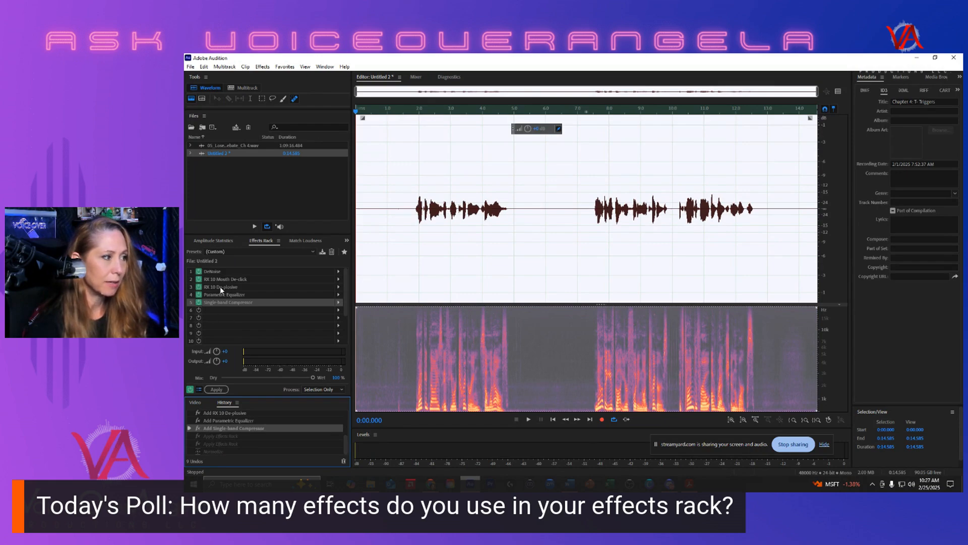
Edit the rack's DeNoise effect to the Light Noise Reduction preset with the amount at 45% and processing focused on lower frequencies.
{"action": "left_click", "coordinate": [338, 271]}
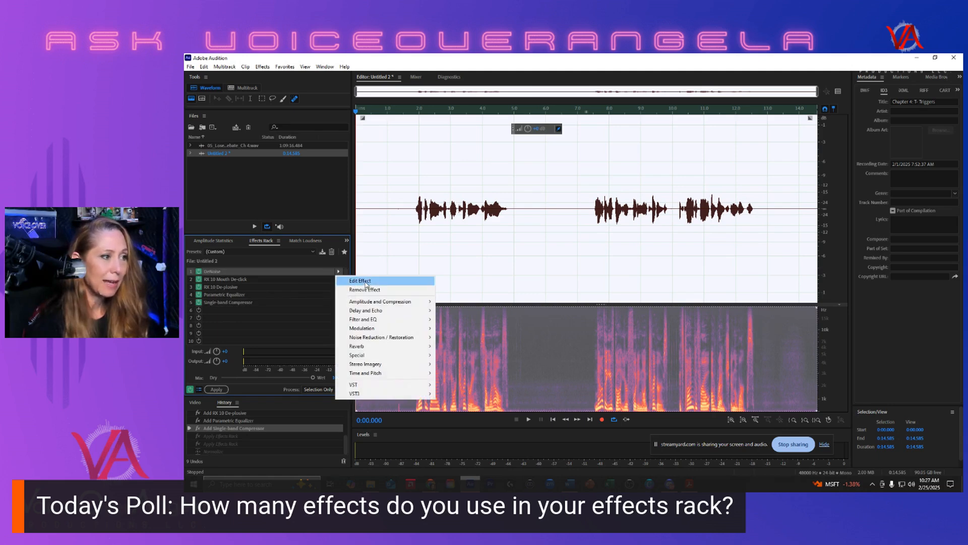
{"action": "left_click", "coordinate": [360, 281]}
{"action": "left_click_drag", "start_coordinate": [536, 325], "coordinate": [554, 330]}
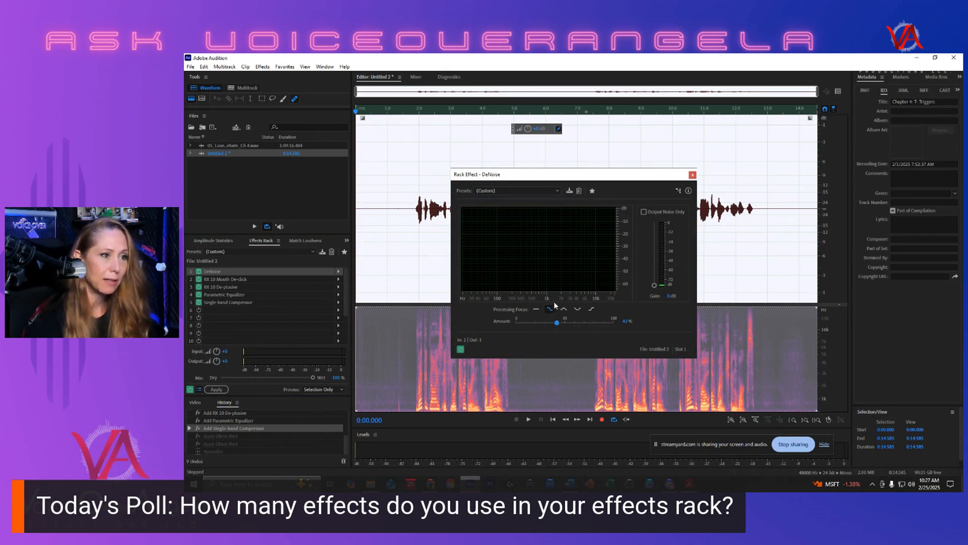
{"action": "left_click", "coordinate": [490, 191]}
{"action": "left_click", "coordinate": [494, 209]}
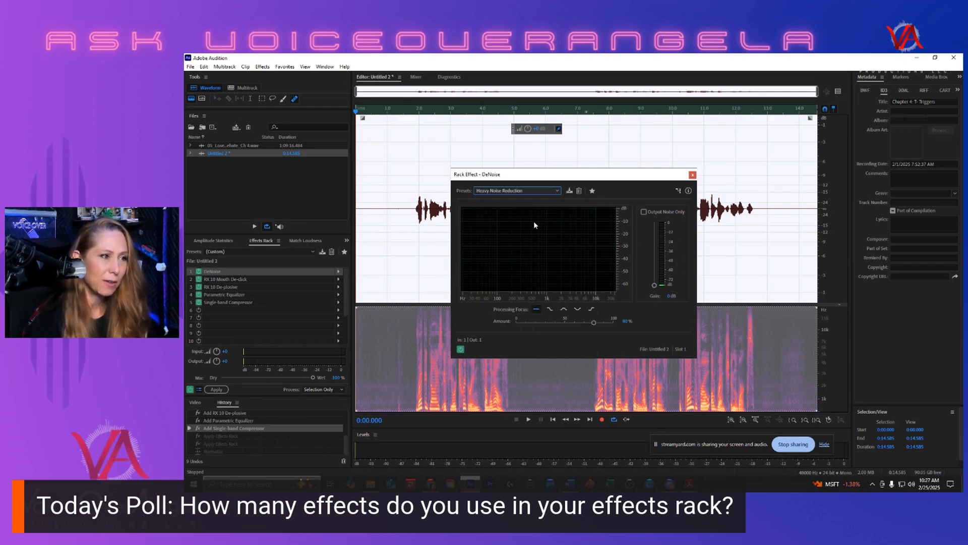
{"action": "left_click", "coordinate": [511, 190]}
{"action": "left_click", "coordinate": [511, 217]}
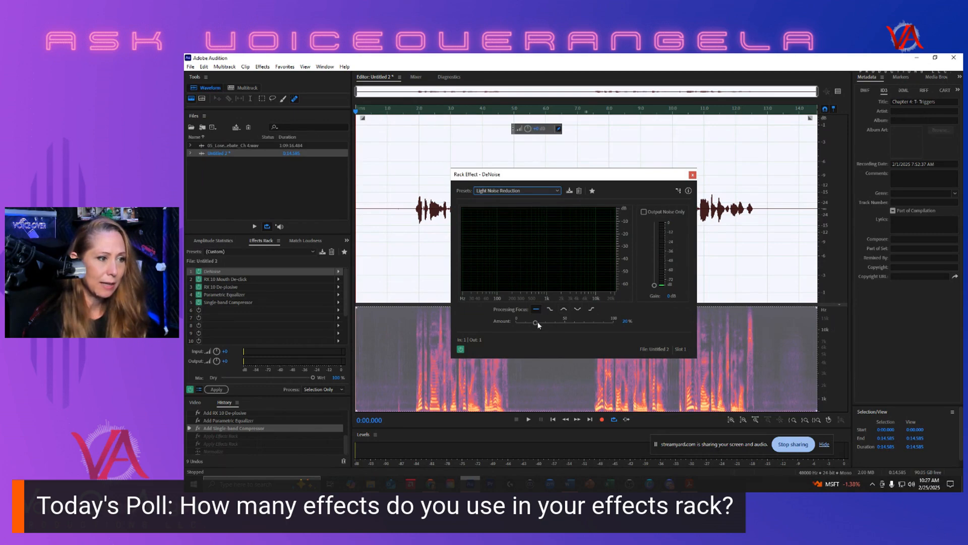
{"action": "left_click_drag", "start_coordinate": [538, 322], "coordinate": [553, 322]}
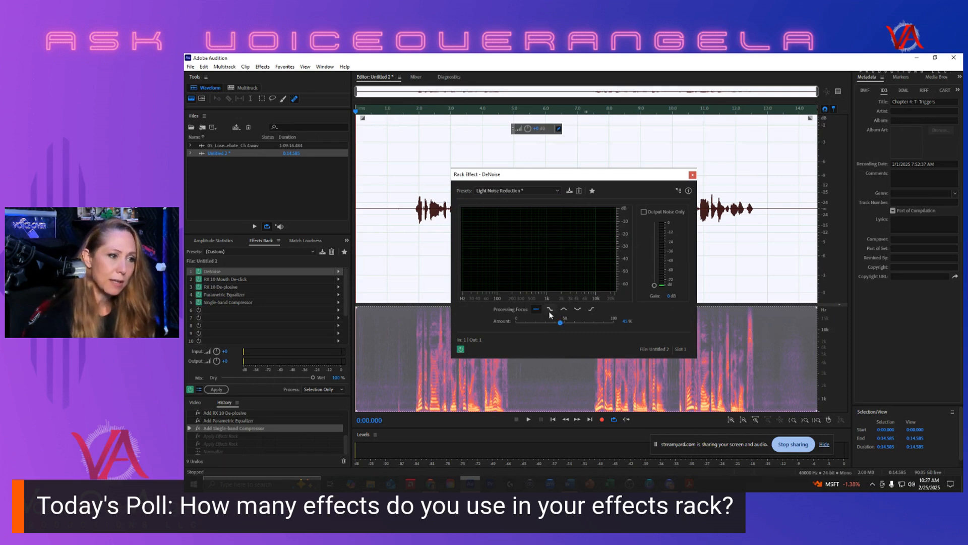
{"action": "left_click", "coordinate": [550, 309]}
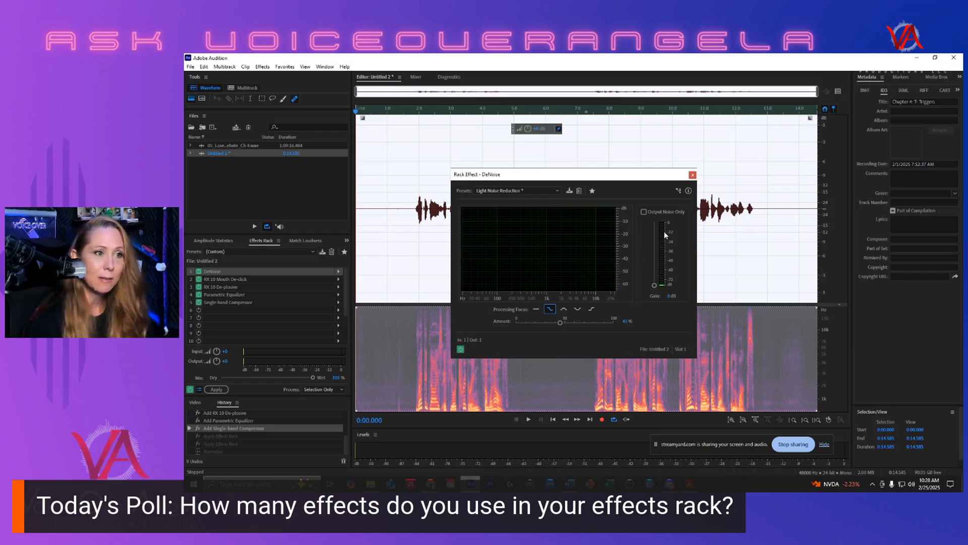
{"action": "left_click", "coordinate": [694, 174]}
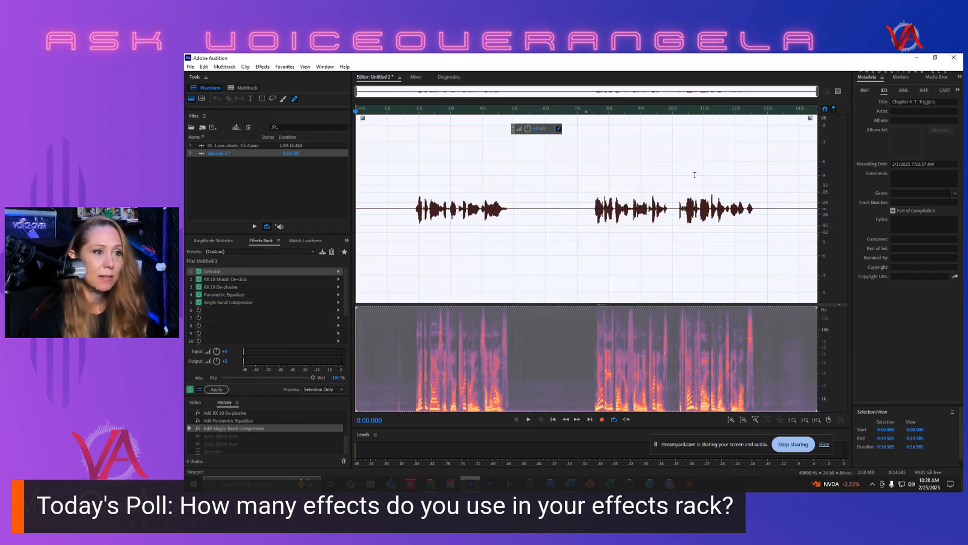
View the dialog for saving the rack as a preset without saving, and look through the list of existing rack presets.
{"action": "left_click", "coordinate": [323, 254]}
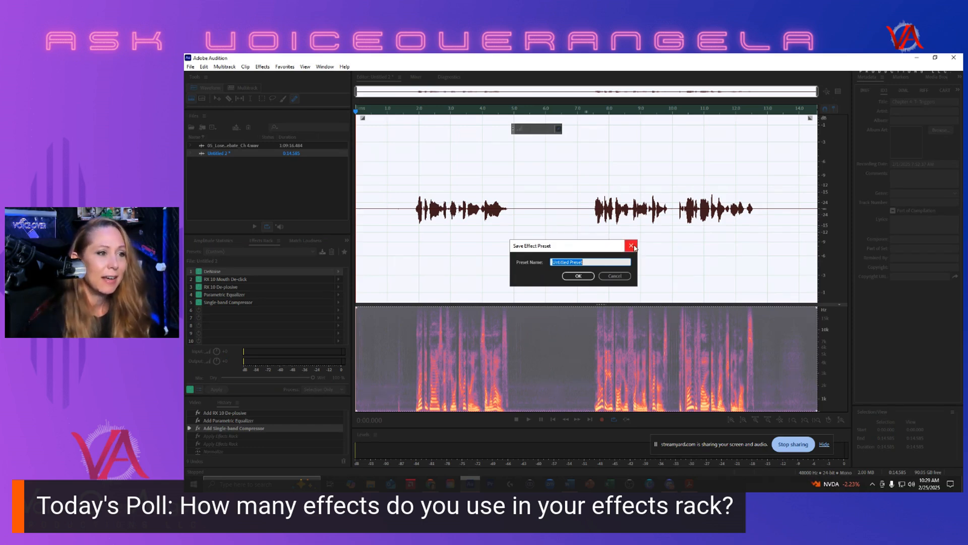
{"action": "key", "text": "Escape"}
{"action": "left_click", "coordinate": [256, 252]}
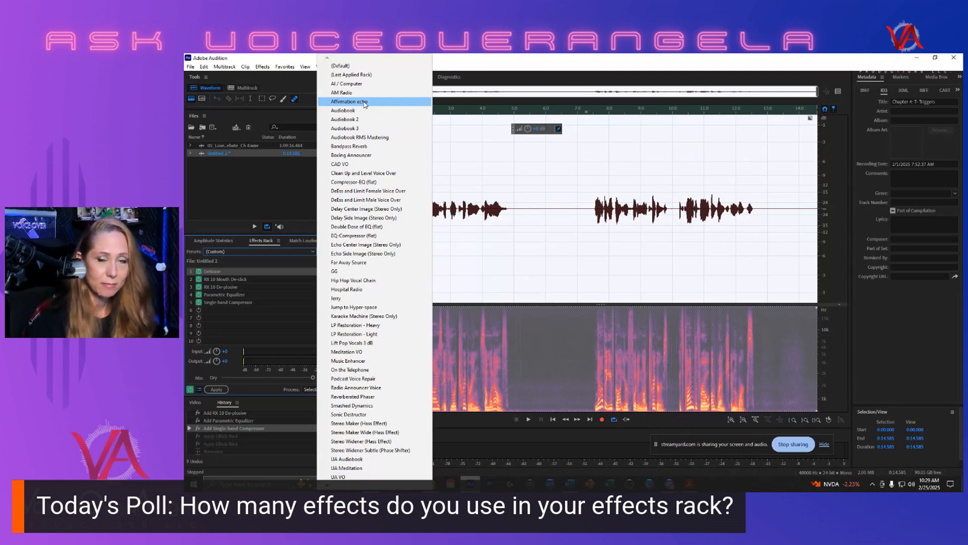
{"action": "left_click", "coordinate": [279, 193]}
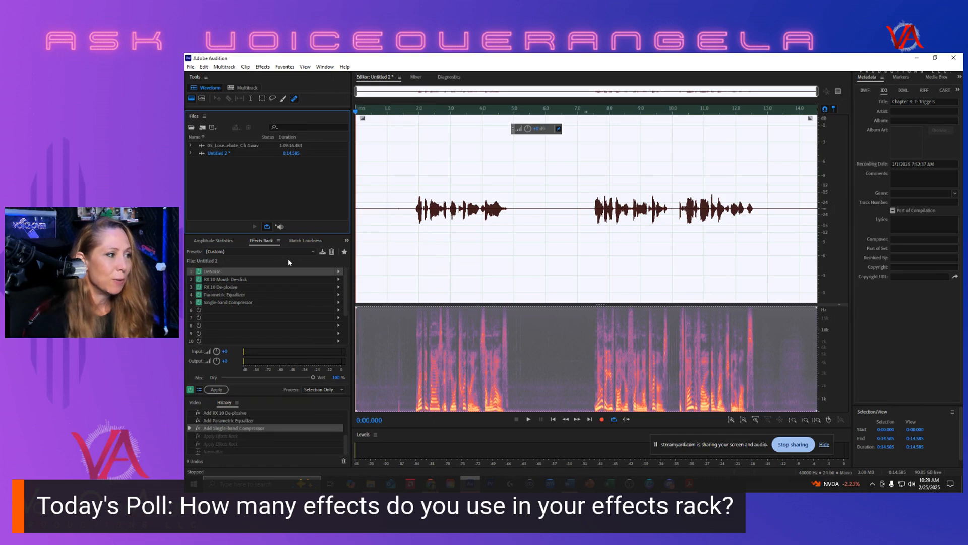